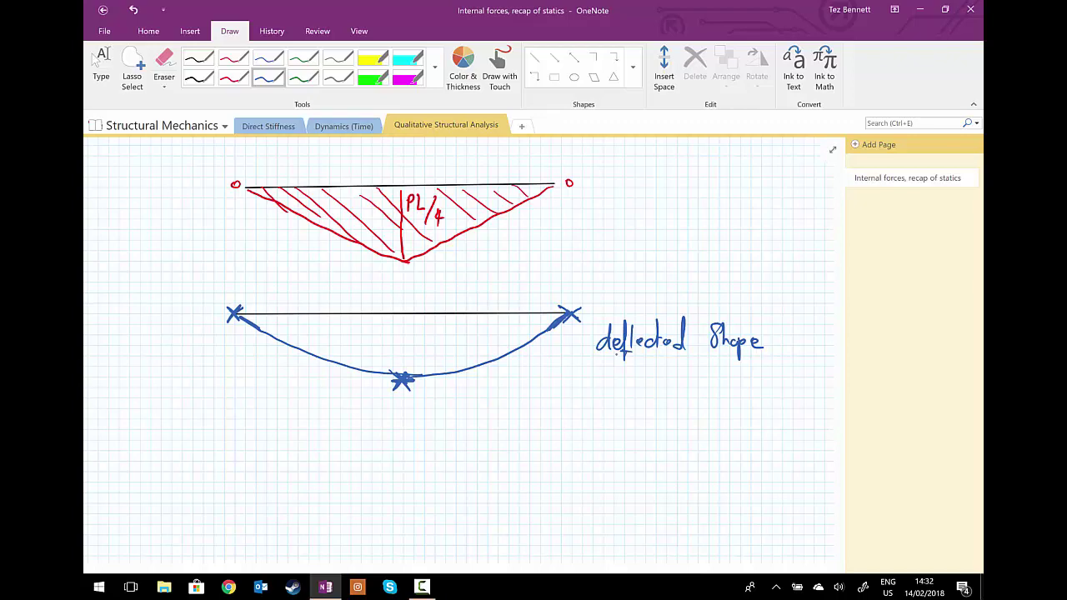
# Select the rectangle shape and move down to the blank grid under the deflected-shape sketch
pyautogui.click(554, 77)
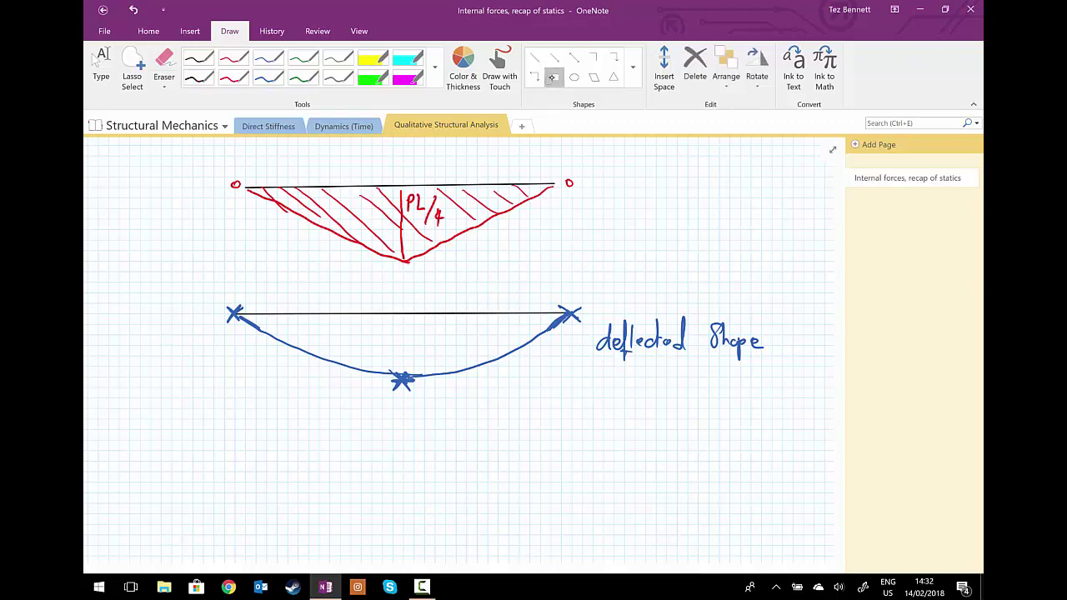
pyautogui.scroll(-5, 176, 265)
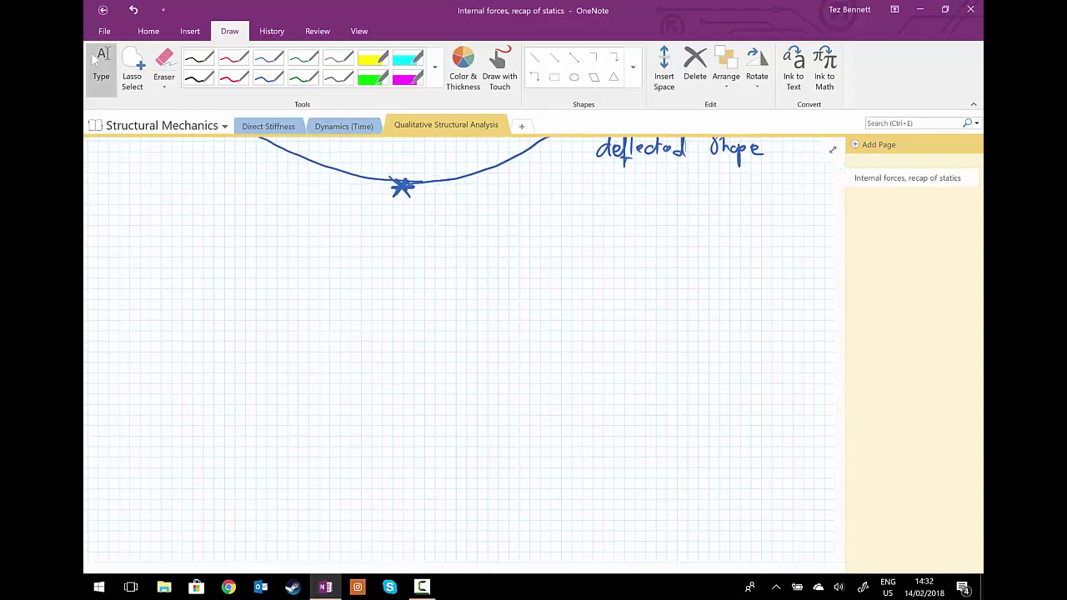
# Draw the beam as a long thin rectangle, replacing an erased freehand black line
pyautogui.click(199, 76)
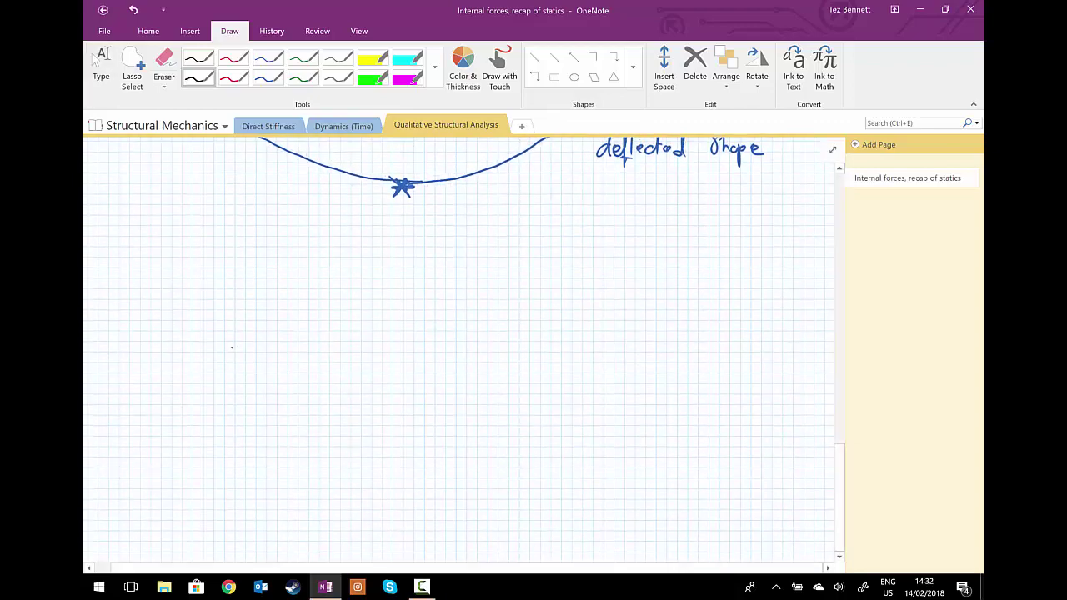
pyautogui.moveTo(230, 350); pyautogui.dragTo(542, 343)
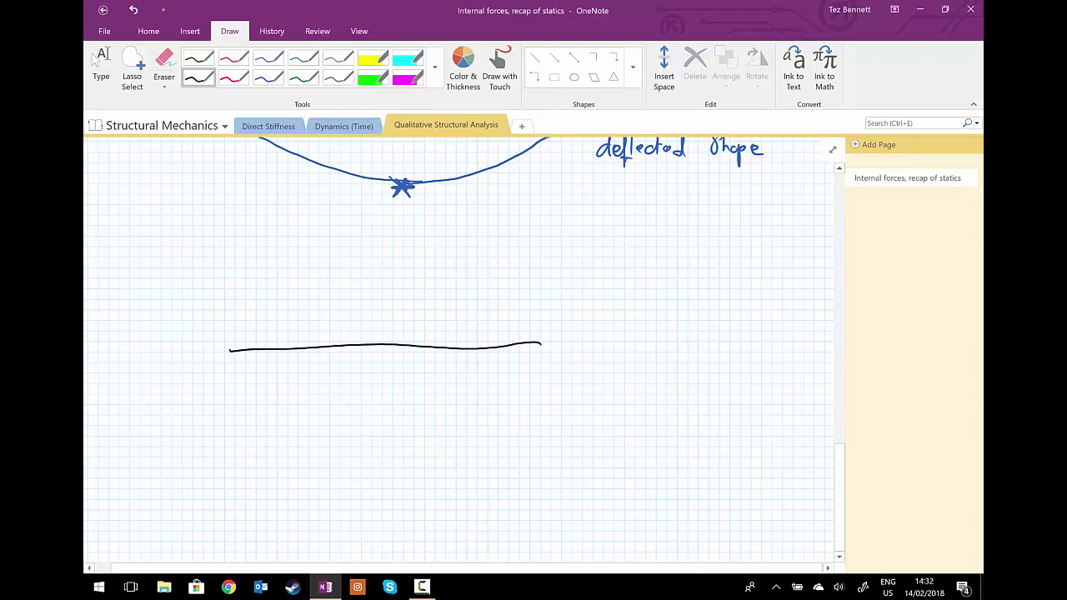
pyautogui.click(431, 349)
pyautogui.click(554, 77)
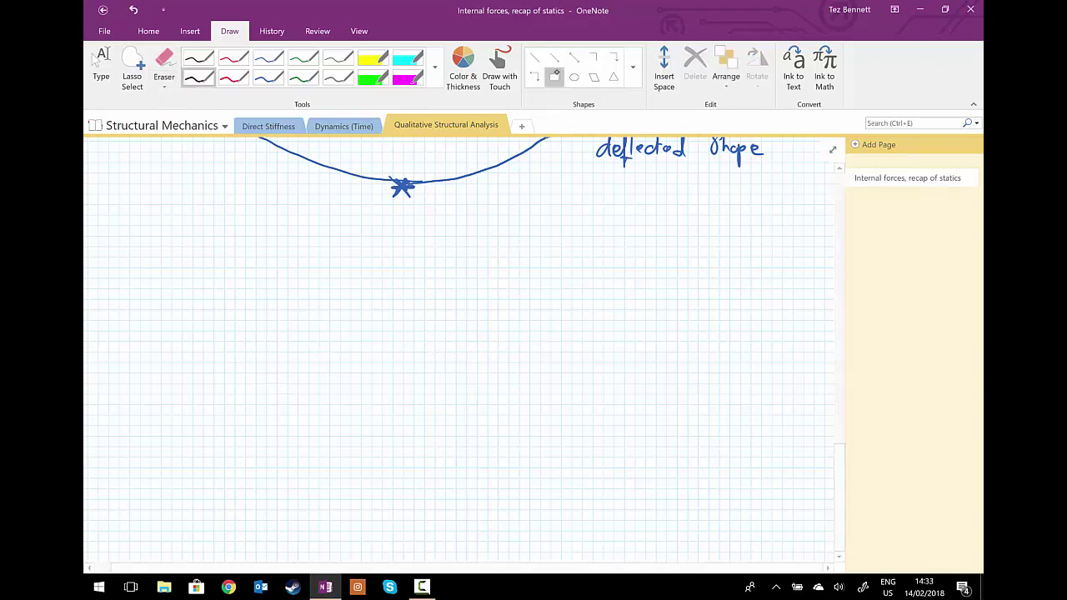
pyautogui.moveTo(235, 321); pyautogui.dragTo(542, 341)
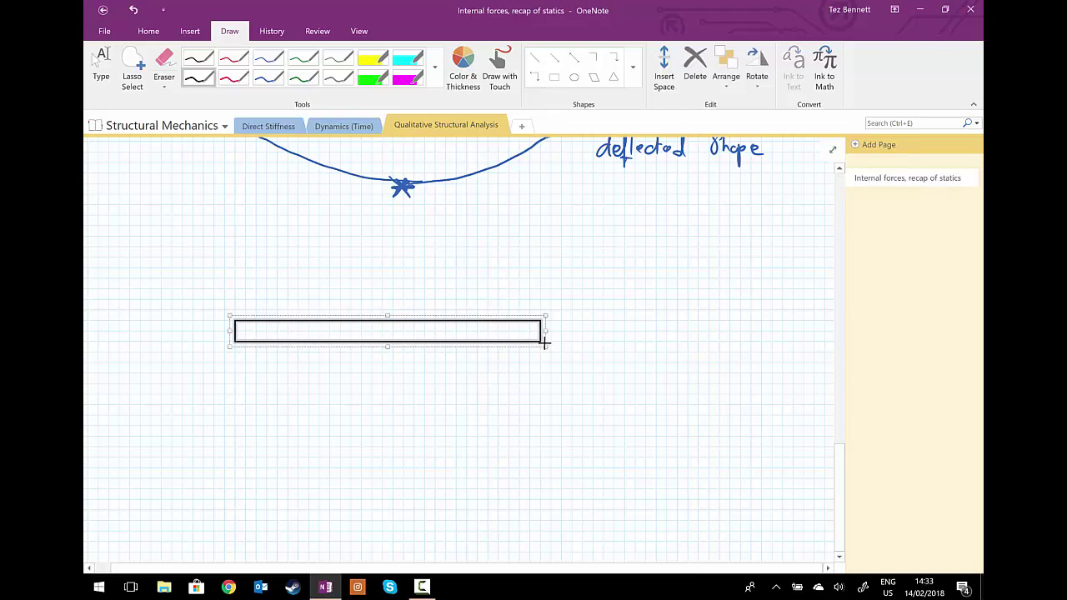
# Sketch a blue pinned support under the left end and a roller support under the right end
pyautogui.click(268, 77)
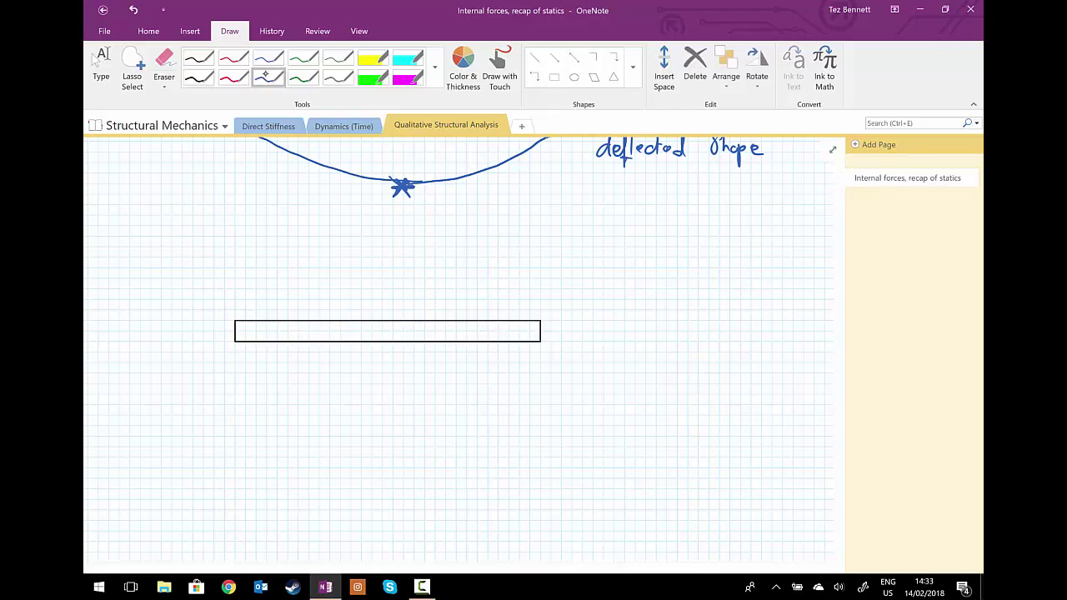
pyautogui.moveTo(228, 373)
pyautogui.mouseDown()
pyautogui.moveTo(237, 346)
pyautogui.moveTo(250, 375)
pyautogui.moveTo(265, 374)
pyautogui.moveTo(235, 385)
pyautogui.moveTo(272, 382)
pyautogui.mouseUp()
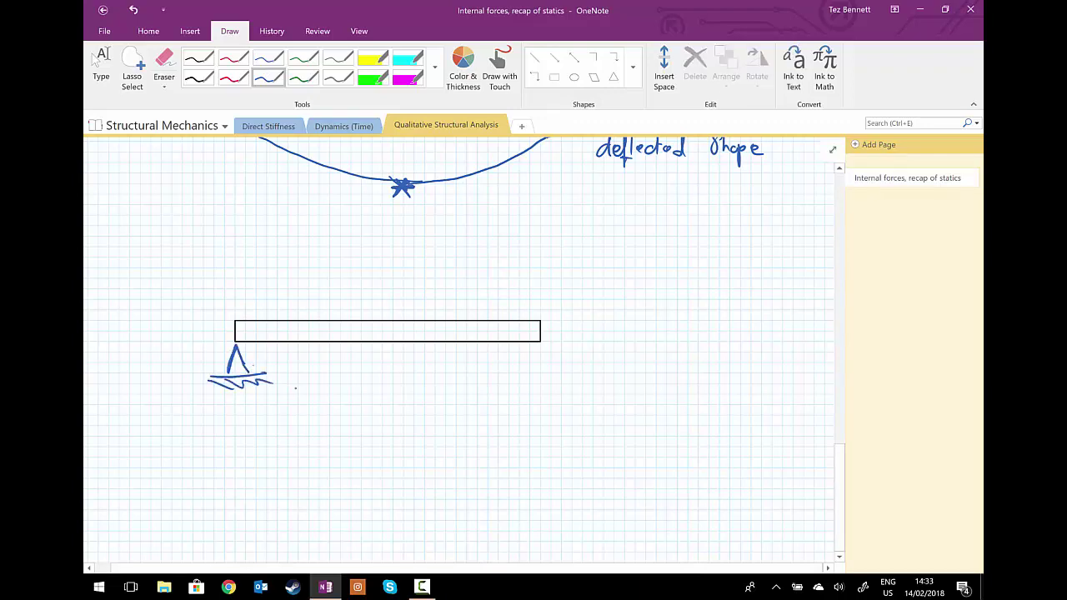
pyautogui.moveTo(527, 377)
pyautogui.mouseDown()
pyautogui.moveTo(543, 354)
pyautogui.moveTo(554, 375)
pyautogui.moveTo(519, 381)
pyautogui.moveTo(547, 381)
pyautogui.moveTo(522, 393)
pyautogui.moveTo(571, 394)
pyautogui.mouseUp()
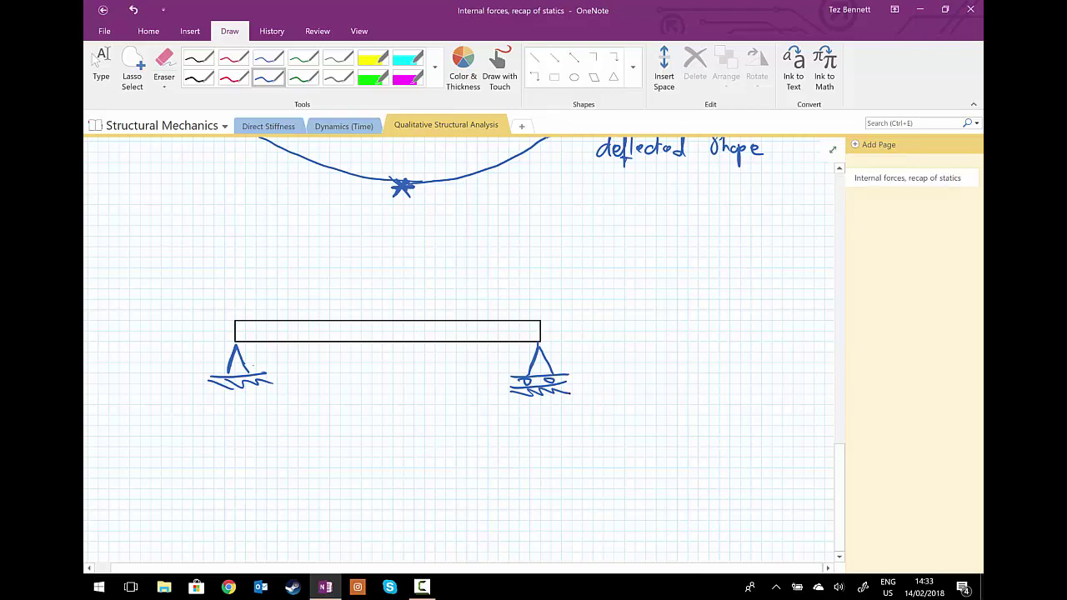
pyautogui.click(535, 58)
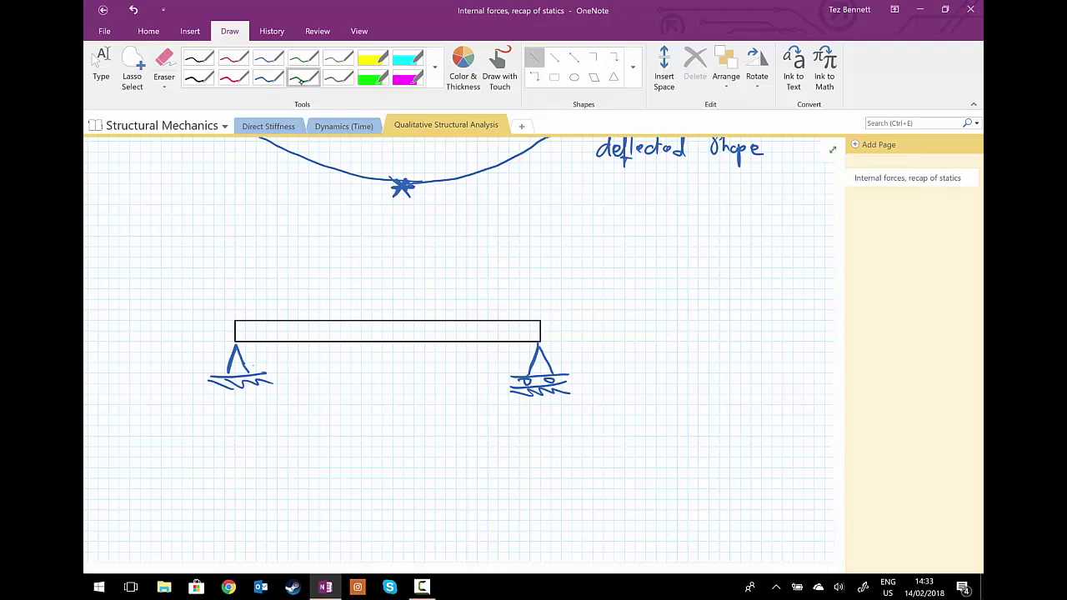
# Draw a green span dimension line under the supports with end ticks, labelled L
pyautogui.moveTo(572, 414)
pyautogui.mouseDown()
pyautogui.moveTo(215, 415)
pyautogui.moveTo(236, 424)
pyautogui.mouseUp()
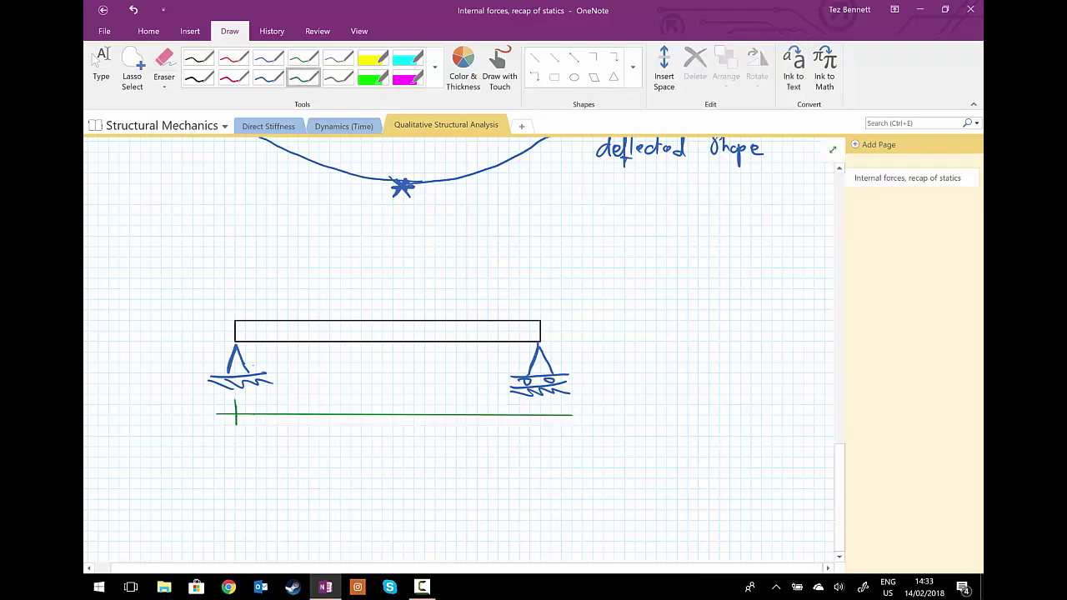
pyautogui.moveTo(540, 405); pyautogui.dragTo(541, 423)
pyautogui.moveTo(224, 406); pyautogui.dragTo(254, 425)
pyautogui.moveTo(528, 408); pyautogui.dragTo(552, 426)
pyautogui.moveTo(385, 422); pyautogui.dragTo(401, 442)
# Add a red distributed load labelled w along the beam top and a red arrow at the pin
pyautogui.click(234, 77)
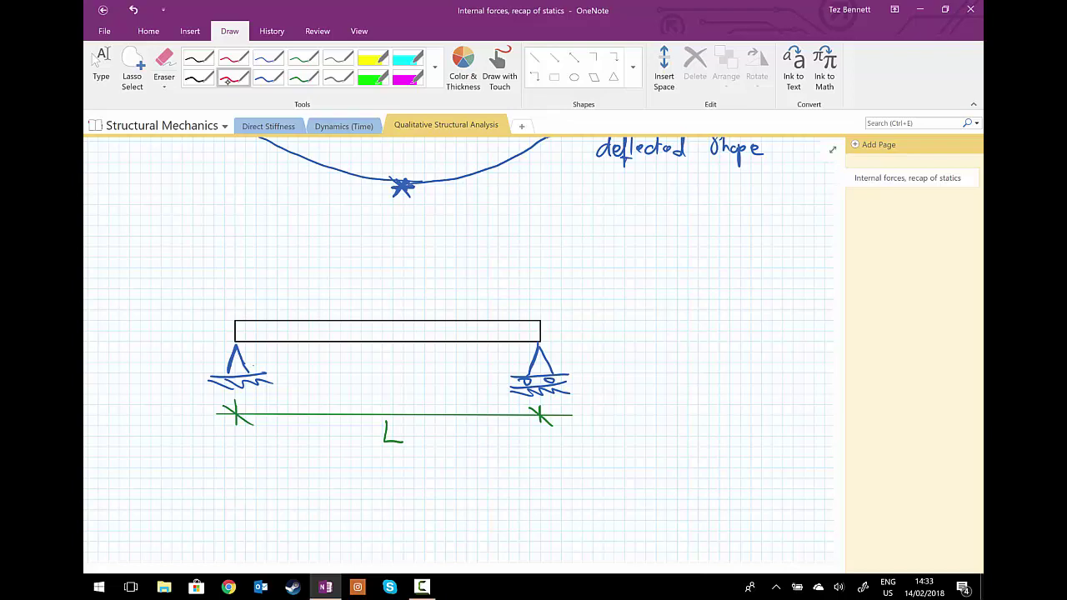
pyautogui.moveTo(238, 318)
pyautogui.mouseDown()
pyautogui.moveTo(495, 309)
pyautogui.moveTo(503, 320)
pyautogui.moveTo(537, 315)
pyautogui.mouseUp()
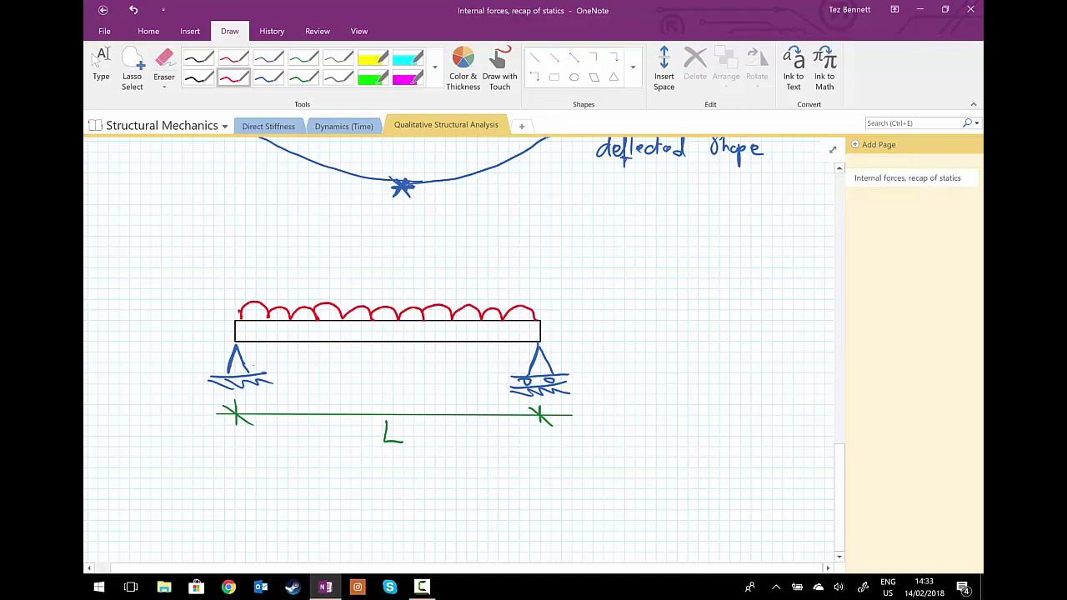
pyautogui.moveTo(242, 298)
pyautogui.mouseDown()
pyautogui.moveTo(218, 259)
pyautogui.moveTo(248, 248)
pyautogui.mouseUp()
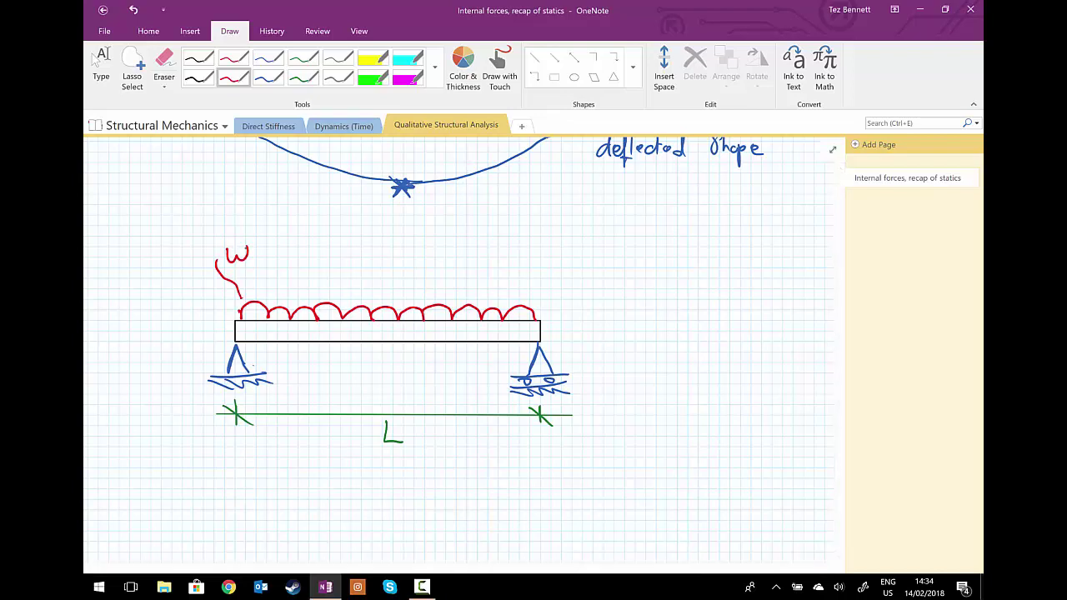
pyautogui.moveTo(254, 356); pyautogui.dragTo(293, 355)
pyautogui.moveTo(281, 349); pyautogui.dragTo(282, 363)
pyautogui.click(100, 65)
pyautogui.scroll(5, 459, 350)
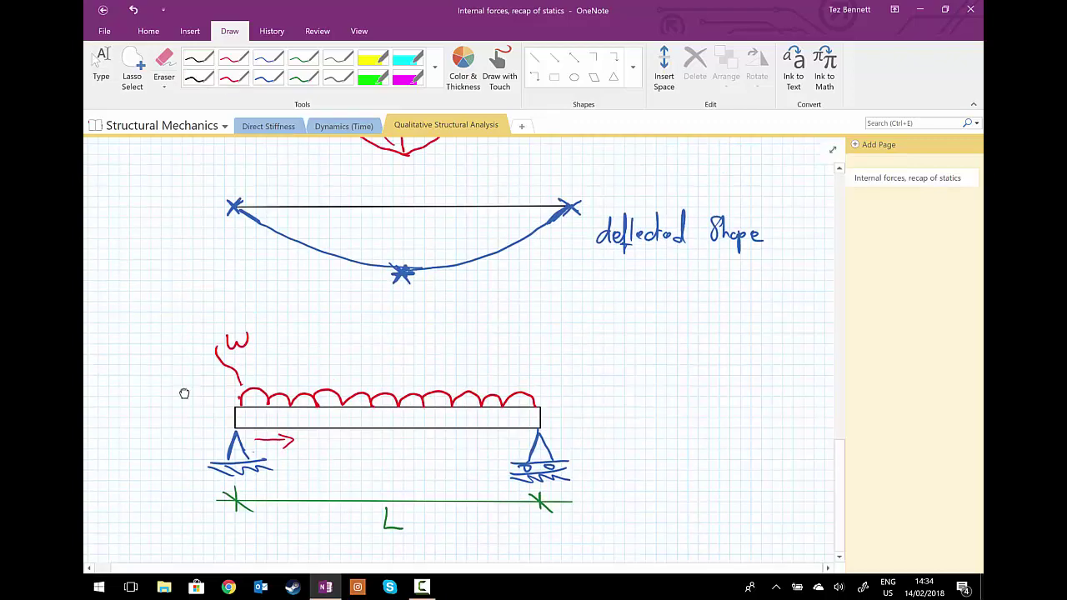
pyautogui.scroll(10, 458, 350)
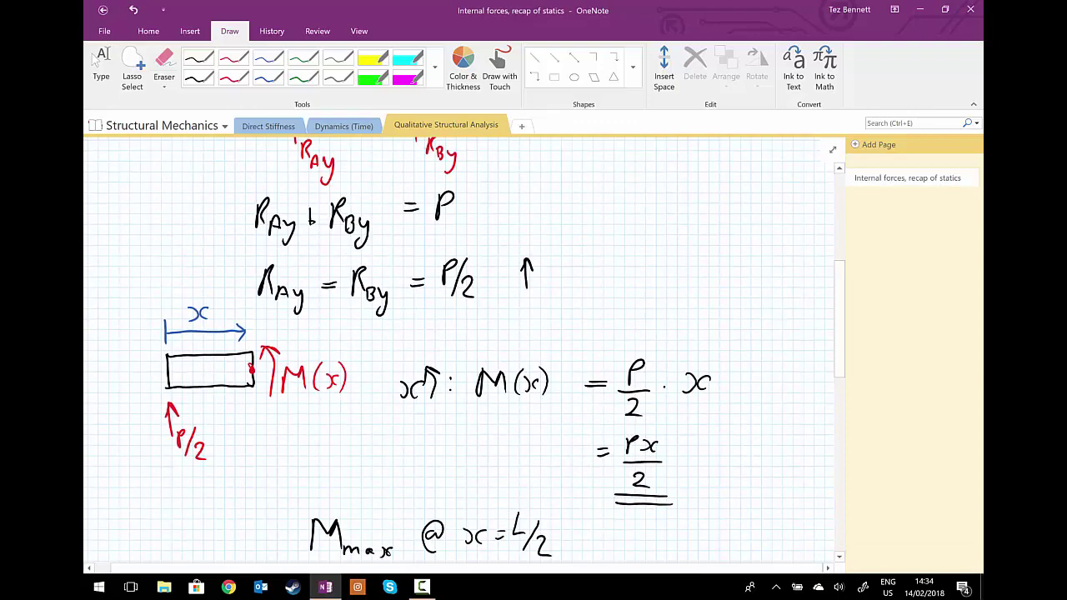
pyautogui.scroll(4, 459, 350)
pyautogui.scroll(-5, 459, 350)
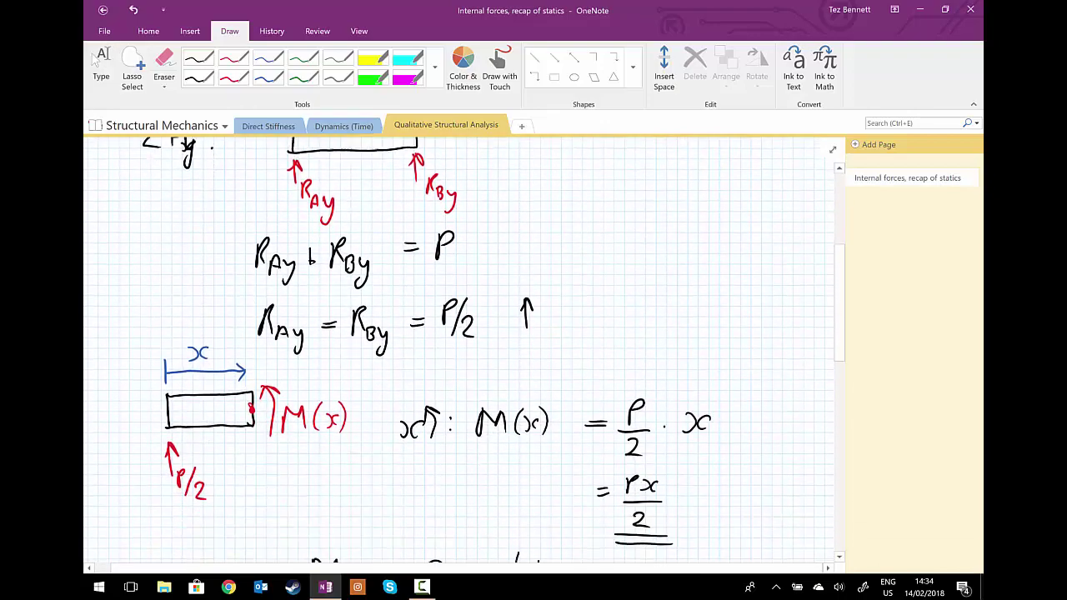
pyautogui.scroll(-8, 458, 350)
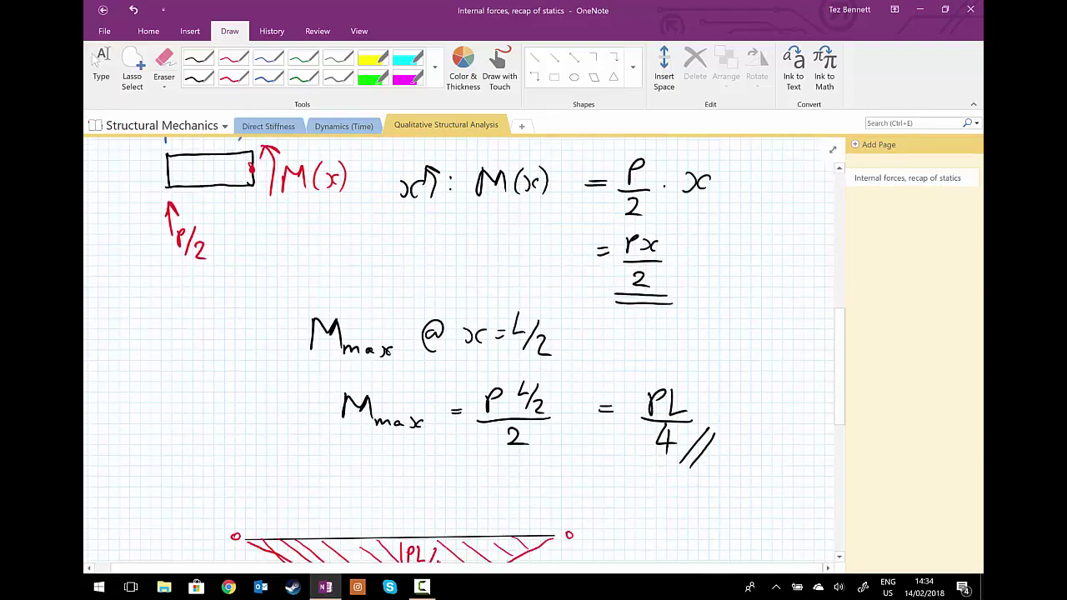
pyautogui.scroll(-6, 459, 350)
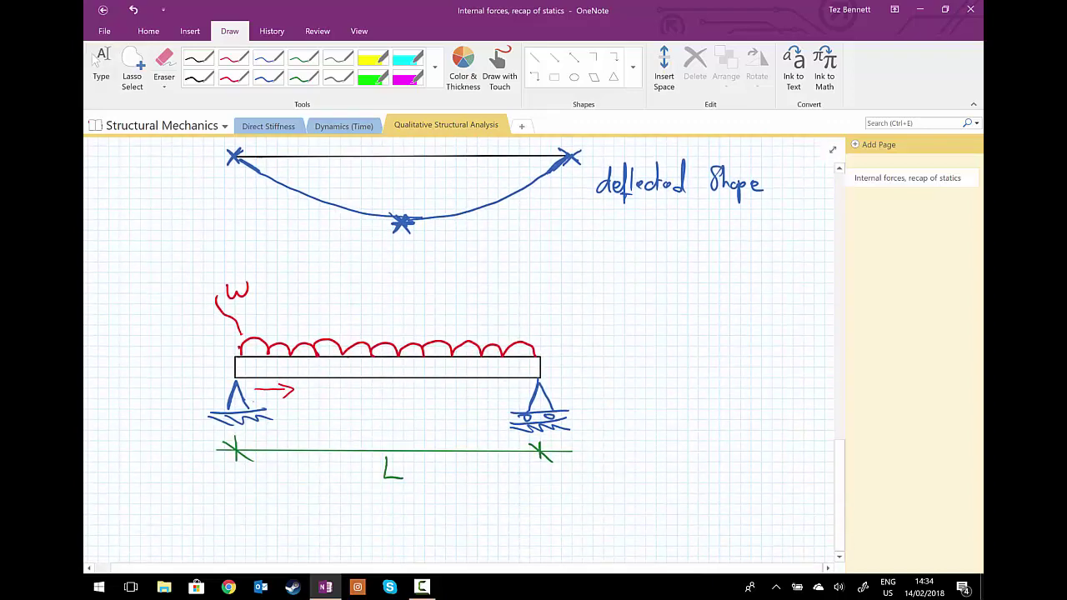
pyautogui.scroll(-3, 459, 350)
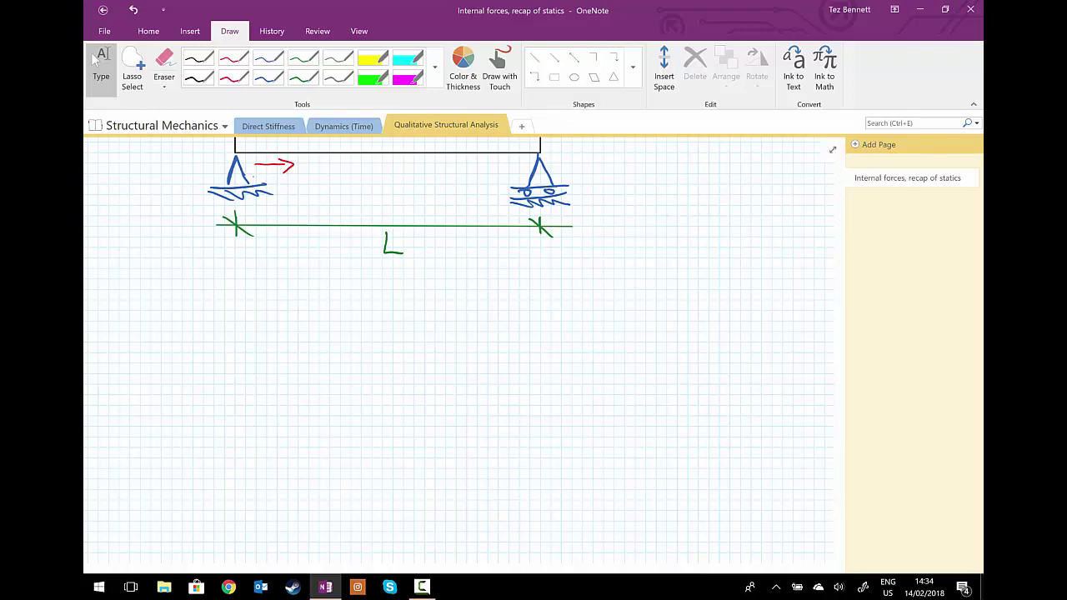
# Write ΣFy and sketch a small free-body box with red reaction arrows at both ends
pyautogui.scroll(2, 459, 350)
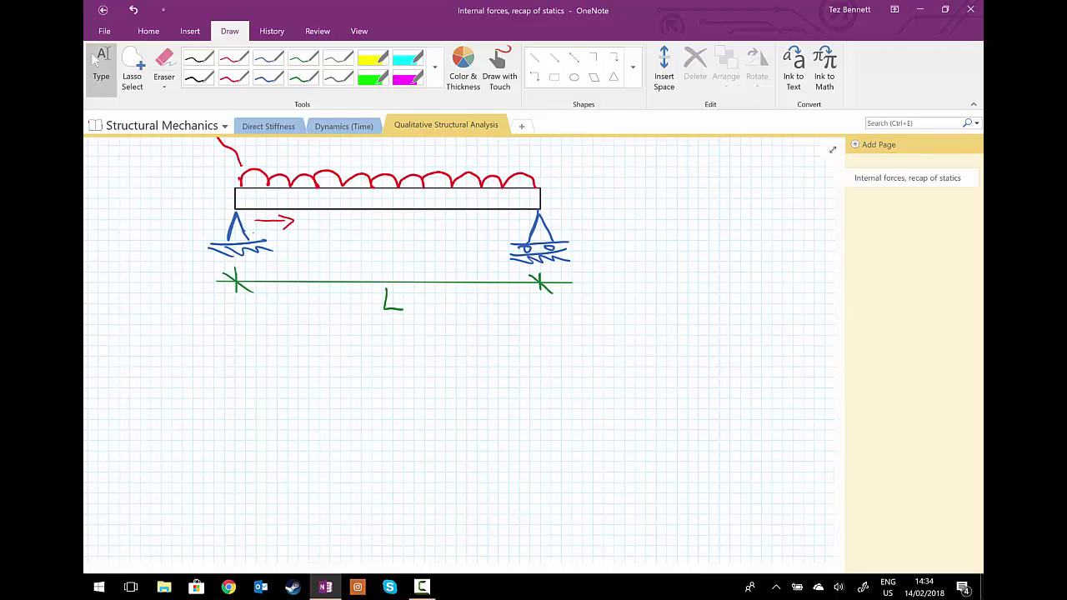
pyautogui.moveTo(156, 332)
pyautogui.mouseDown()
pyautogui.moveTo(155, 348)
pyautogui.moveTo(173, 357)
pyautogui.moveTo(171, 343)
pyautogui.moveTo(179, 381)
pyautogui.moveTo(211, 364)
pyautogui.moveTo(163, 350)
pyautogui.moveTo(177, 362)
pyautogui.moveTo(200, 338)
pyautogui.mouseUp()
pyautogui.moveTo(187, 347)
pyautogui.mouseDown()
pyautogui.moveTo(208, 375)
pyautogui.moveTo(198, 381)
pyautogui.mouseUp()
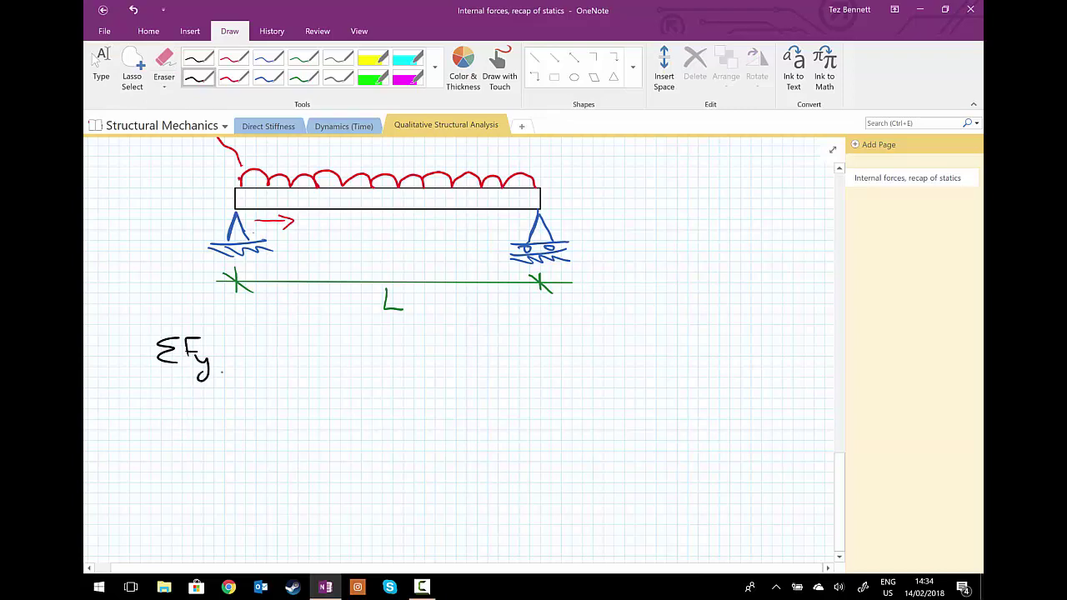
pyautogui.moveTo(303, 363)
pyautogui.mouseDown()
pyautogui.moveTo(303, 344)
pyautogui.moveTo(369, 343)
pyautogui.moveTo(395, 366)
pyautogui.moveTo(303, 366)
pyautogui.mouseUp()
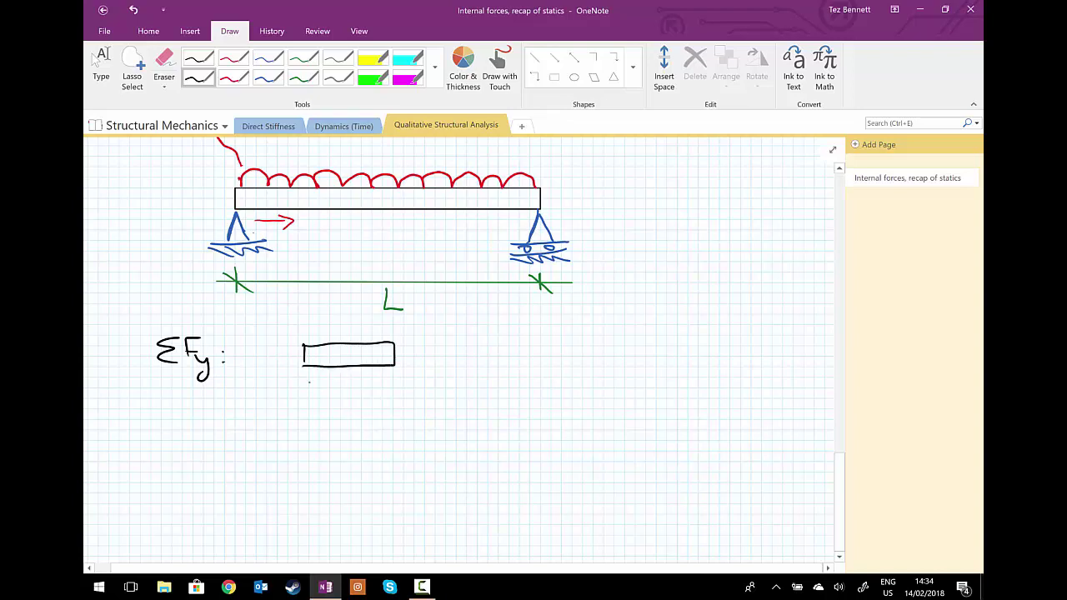
pyautogui.click(233, 80)
pyautogui.moveTo(305, 398)
pyautogui.mouseDown()
pyautogui.moveTo(305, 374)
pyautogui.moveTo(314, 386)
pyautogui.mouseUp()
pyautogui.moveTo(396, 371)
pyautogui.mouseDown()
pyautogui.moveTo(396, 391)
pyautogui.moveTo(392, 379)
pyautogui.mouseUp()
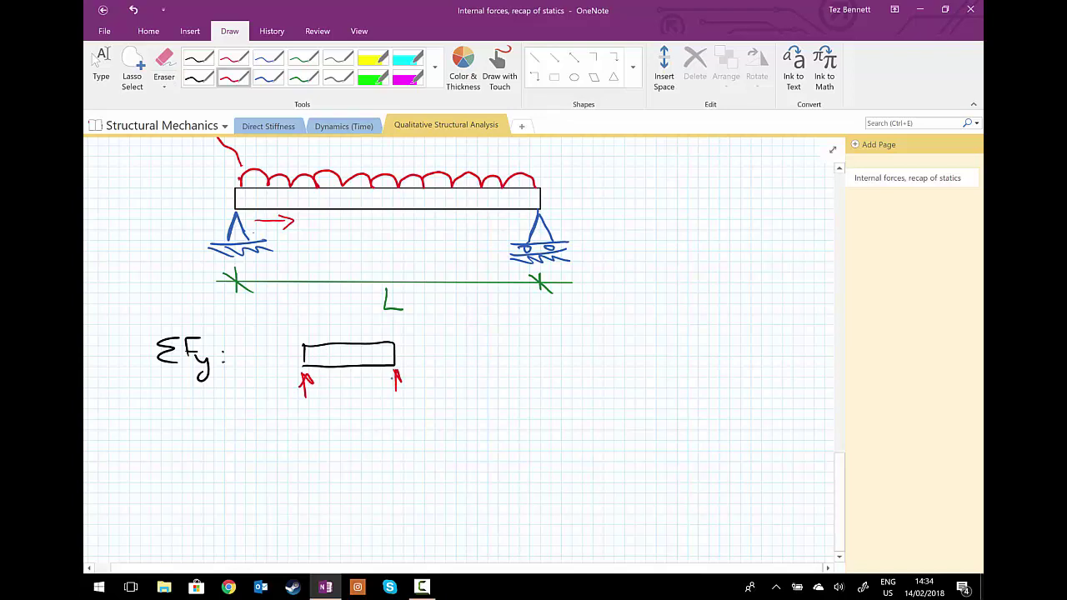
# Add the red resultant load arrow labelled wL and label the reactions RAy and RBy
pyautogui.moveTo(303, 343)
pyautogui.mouseDown()
pyautogui.moveTo(327, 349)
pyautogui.moveTo(351, 332)
pyautogui.mouseUp()
pyautogui.scroll(2, 459, 333)
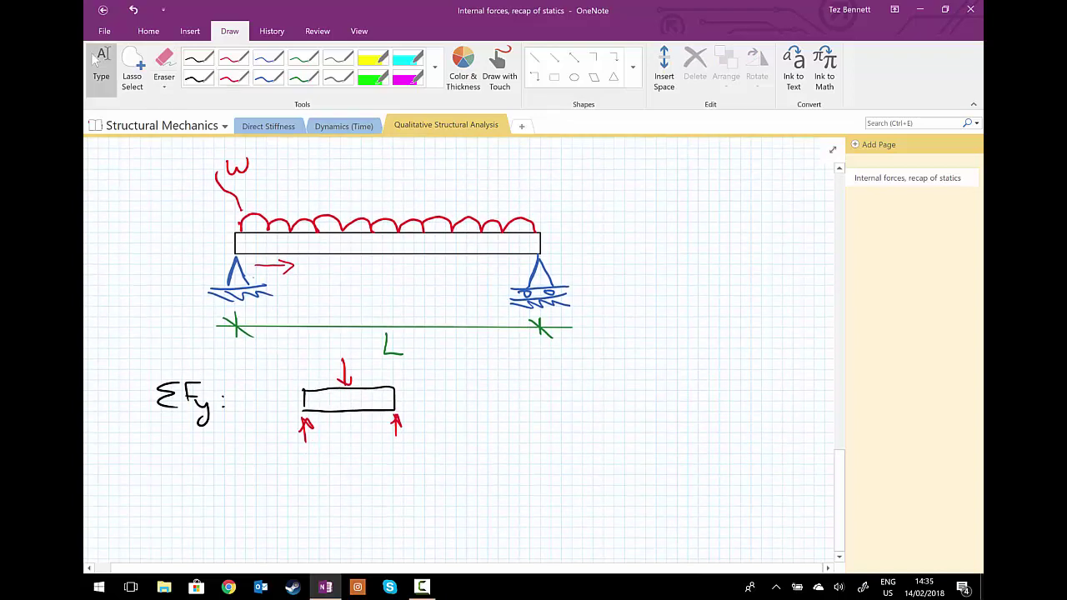
pyautogui.click(233, 77)
pyautogui.moveTo(350, 355); pyautogui.dragTo(370, 362)
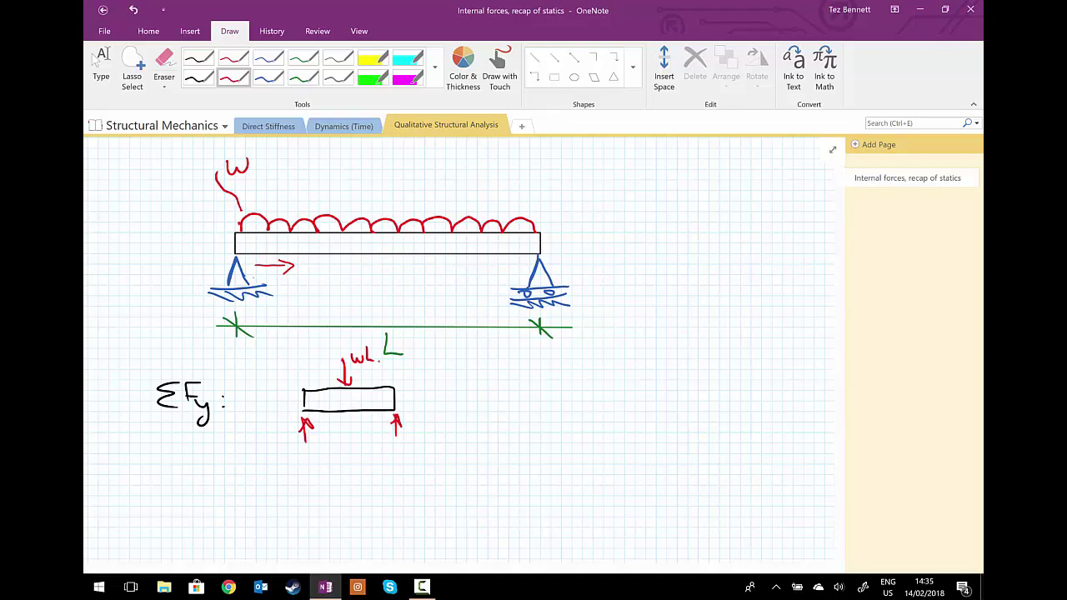
pyautogui.click(198, 77)
pyautogui.scroll(-2, 98, 62)
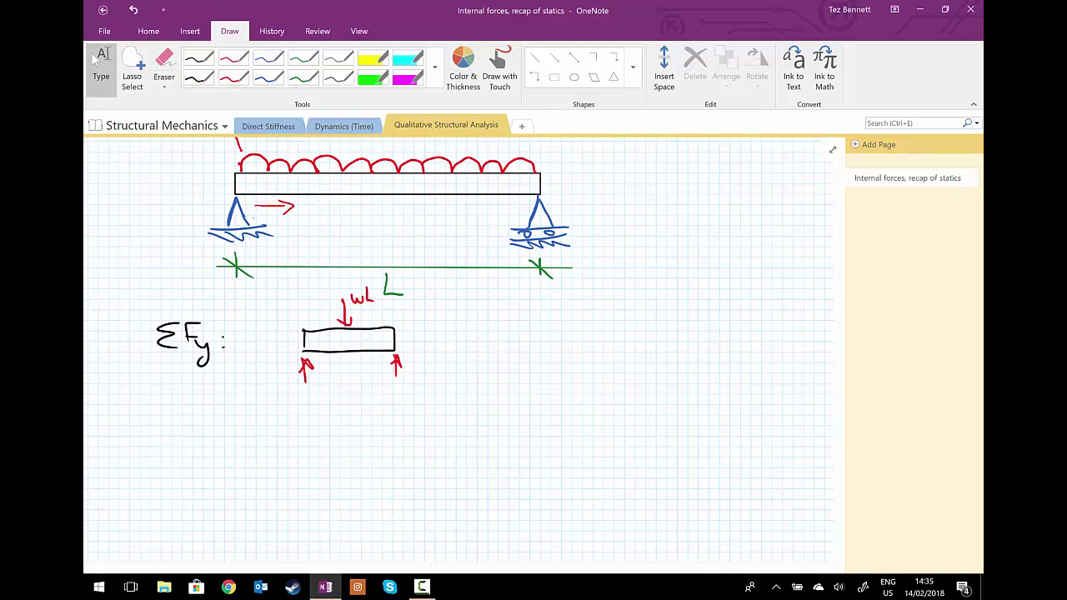
pyautogui.click(234, 77)
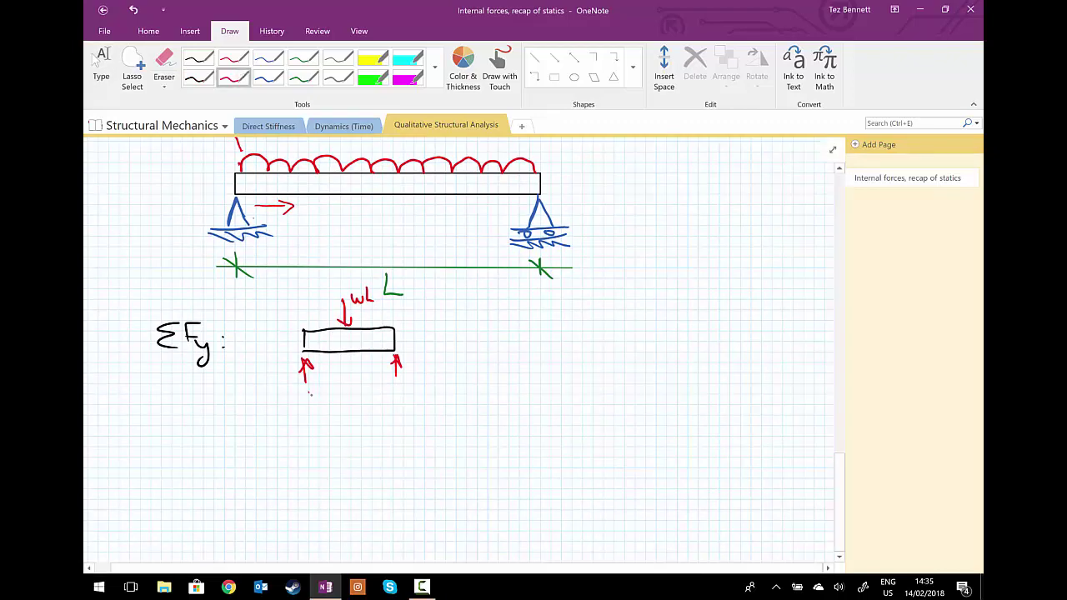
pyautogui.moveTo(307, 389); pyautogui.dragTo(307, 403)
pyautogui.moveTo(307, 390)
pyautogui.mouseDown()
pyautogui.moveTo(334, 401)
pyautogui.moveTo(330, 415)
pyautogui.mouseUp()
pyautogui.moveTo(394, 399)
pyautogui.mouseDown()
pyautogui.moveTo(401, 386)
pyautogui.moveTo(414, 417)
pyautogui.mouseUp()
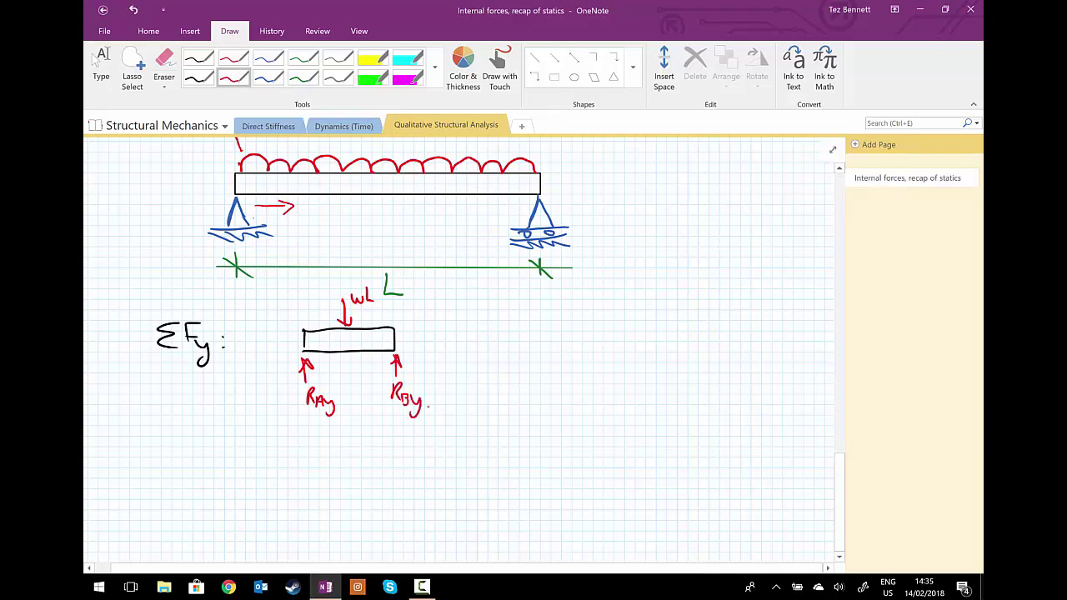
# Handwrite RAy + RBy = wL in black ink beside the free-body diagram
pyautogui.click(198, 77)
pyautogui.moveTo(488, 349)
pyautogui.mouseDown()
pyautogui.moveTo(526, 342)
pyautogui.moveTo(522, 364)
pyautogui.mouseUp()
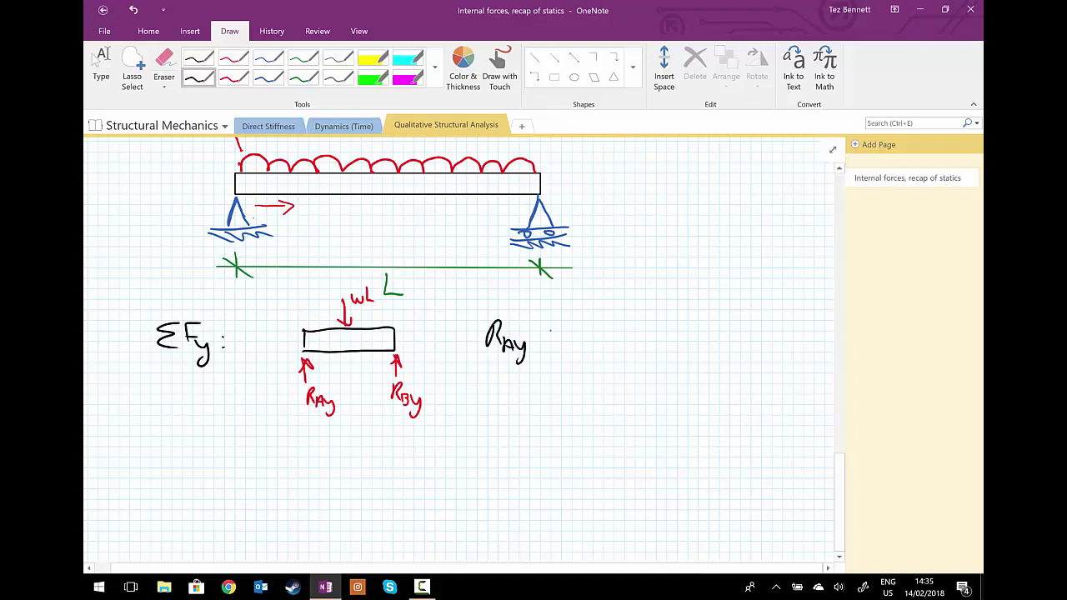
pyautogui.moveTo(551, 325); pyautogui.dragTo(550, 344)
pyautogui.moveTo(543, 337)
pyautogui.mouseDown()
pyautogui.moveTo(587, 350)
pyautogui.moveTo(594, 368)
pyautogui.mouseUp()
pyautogui.moveTo(632, 334); pyautogui.dragTo(646, 334)
pyautogui.moveTo(631, 340)
pyautogui.mouseDown()
pyautogui.moveTo(690, 327)
pyautogui.moveTo(707, 338)
pyautogui.mouseUp()
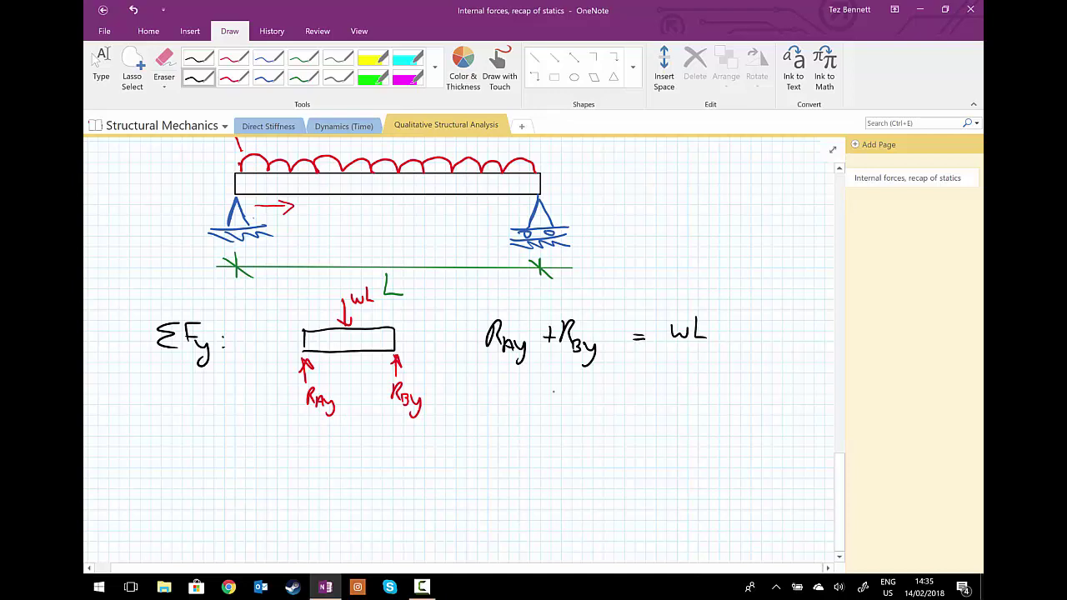
# Write RAy = RBy = wL/2 on the line beneath
pyautogui.moveTo(542, 390)
pyautogui.mouseDown()
pyautogui.moveTo(542, 410)
pyautogui.moveTo(566, 413)
pyautogui.moveTo(572, 432)
pyautogui.moveTo(604, 409)
pyautogui.mouseUp()
pyautogui.moveTo(595, 403)
pyautogui.mouseDown()
pyautogui.moveTo(622, 408)
pyautogui.moveTo(638, 437)
pyautogui.mouseUp()
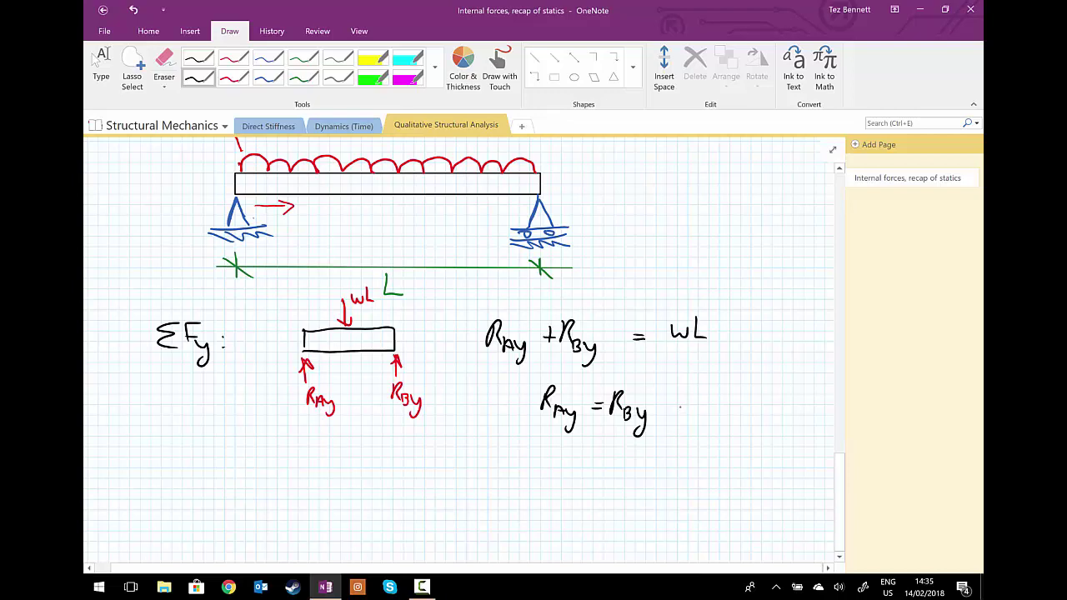
pyautogui.moveTo(673, 406); pyautogui.dragTo(684, 406)
pyautogui.moveTo(673, 401)
pyautogui.mouseDown()
pyautogui.moveTo(720, 397)
pyautogui.moveTo(737, 411)
pyautogui.moveTo(724, 435)
pyautogui.mouseUp()
pyautogui.scroll(-4, 459, 334)
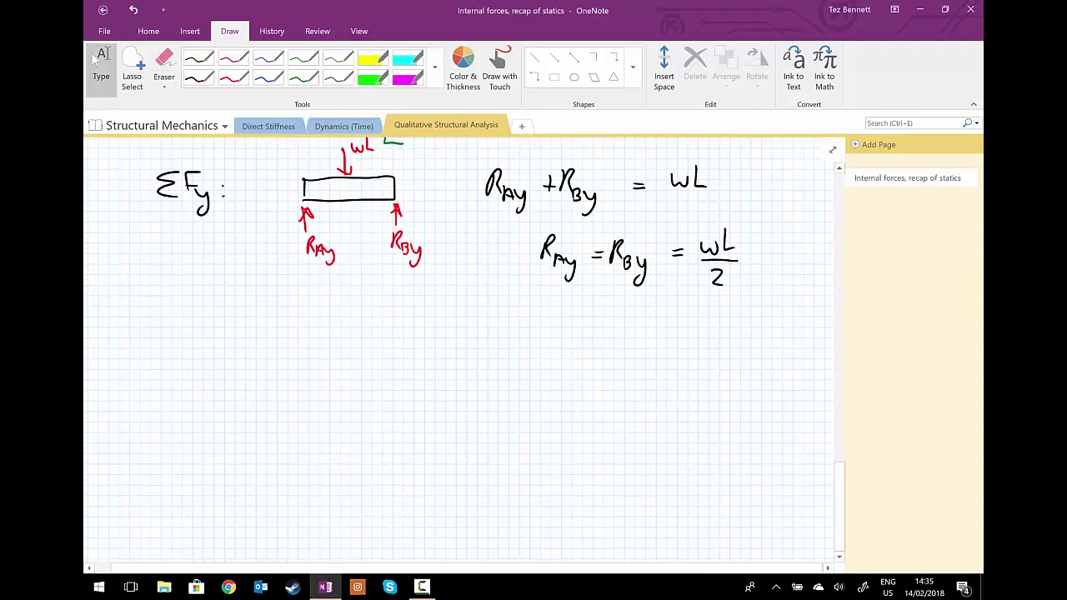
# Write the heading Bm and draw a black cut beam segment rectangle
pyautogui.moveTo(141, 296)
pyautogui.mouseDown()
pyautogui.moveTo(143, 326)
pyautogui.moveTo(185, 322)
pyautogui.moveTo(211, 392)
pyautogui.mouseUp()
pyautogui.moveTo(211, 351); pyautogui.dragTo(302, 351)
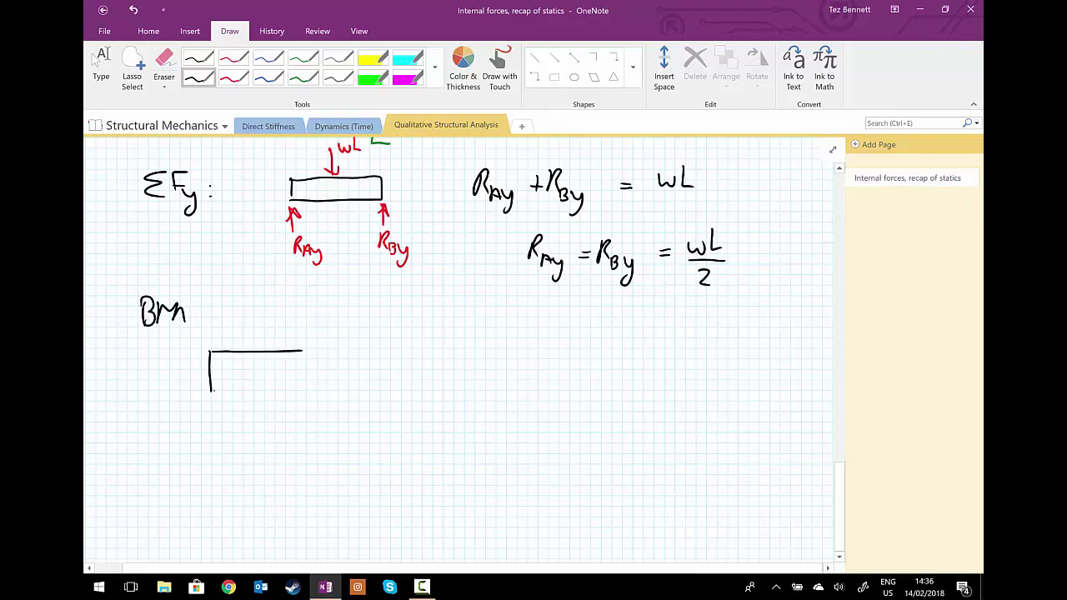
pyautogui.moveTo(211, 392); pyautogui.dragTo(300, 389)
pyautogui.moveTo(299, 391); pyautogui.dragTo(301, 395)
# Add the red upward wL/2 reaction at the left end and a downward load arrow
pyautogui.click(234, 78)
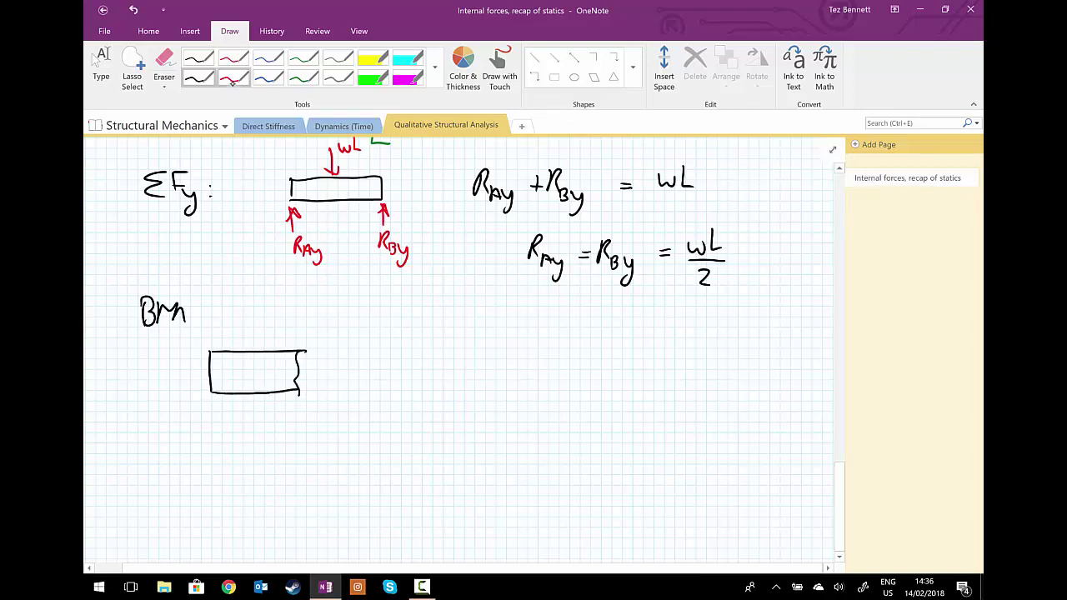
pyautogui.scroll(-2, 131, 392)
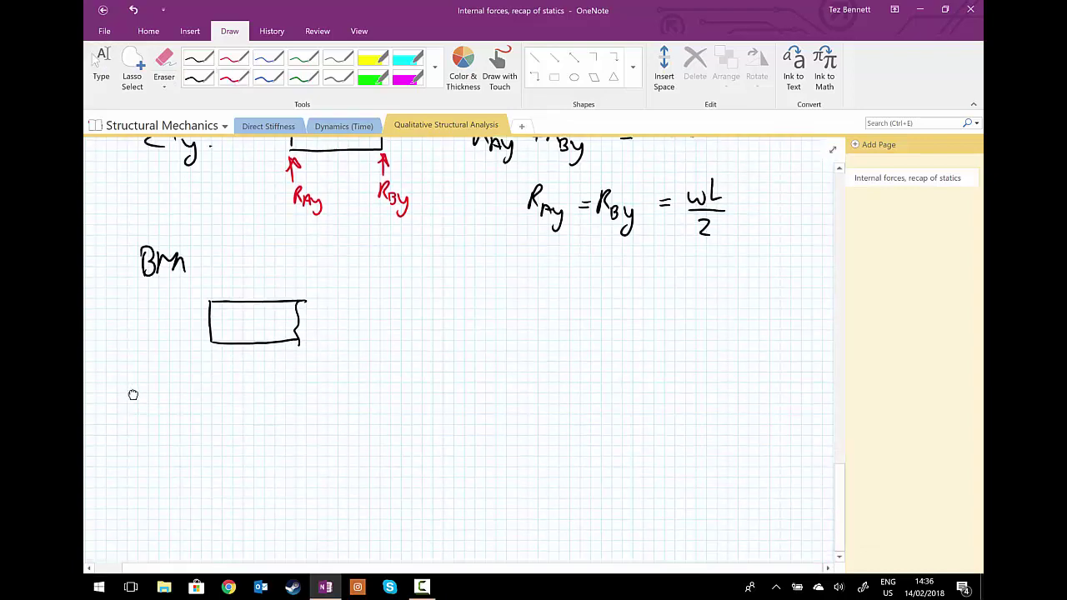
pyautogui.moveTo(211, 341)
pyautogui.mouseDown()
pyautogui.moveTo(218, 392)
pyautogui.moveTo(207, 357)
pyautogui.moveTo(251, 394)
pyautogui.moveTo(233, 421)
pyautogui.moveTo(248, 422)
pyautogui.mouseUp()
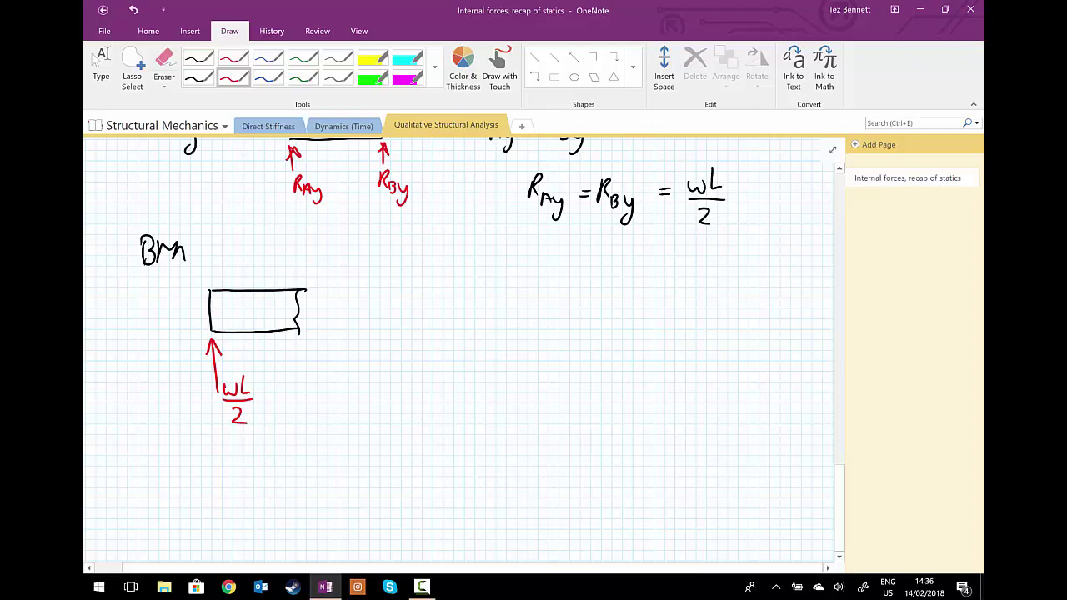
pyautogui.click(97, 64)
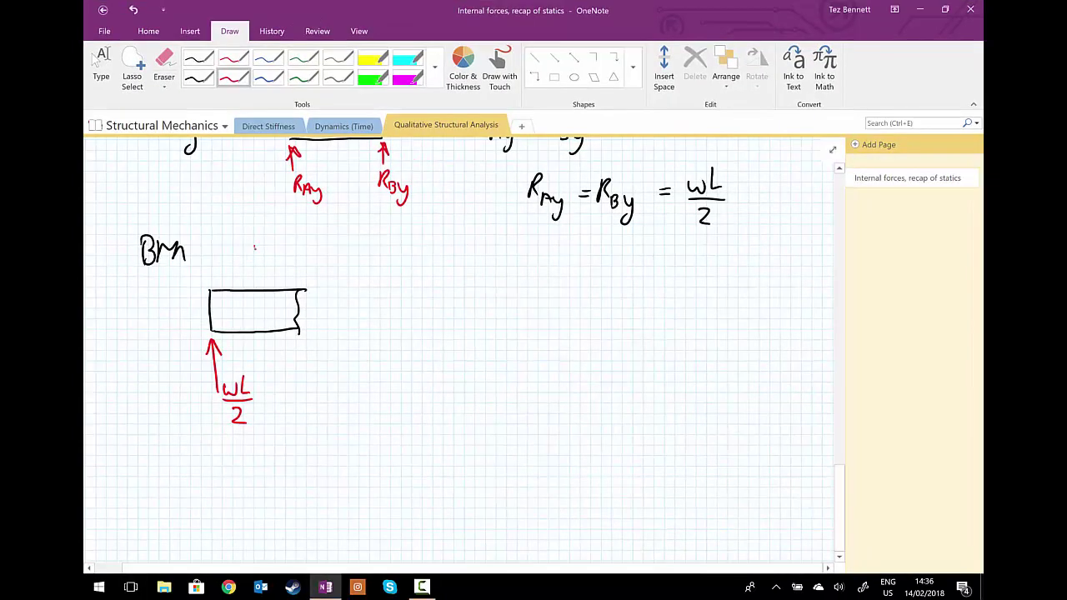
pyautogui.moveTo(254, 246)
pyautogui.mouseDown()
pyautogui.moveTo(255, 286)
pyautogui.moveTo(260, 278)
pyautogui.mouseUp()
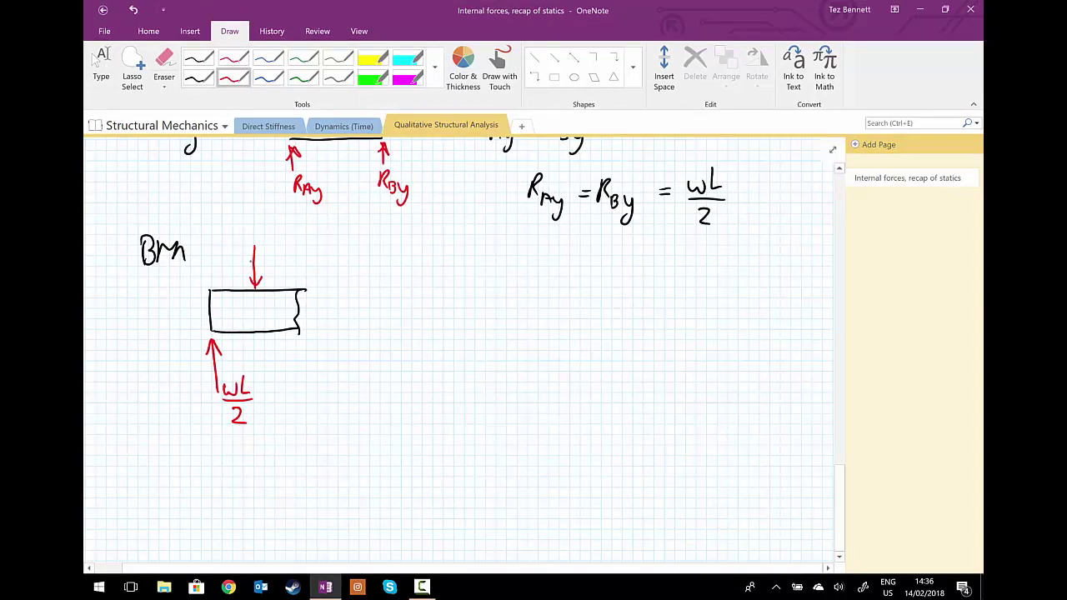
# Draw a blue x dimension arrow under the cut segment and a red wx load mark
pyautogui.click(268, 79)
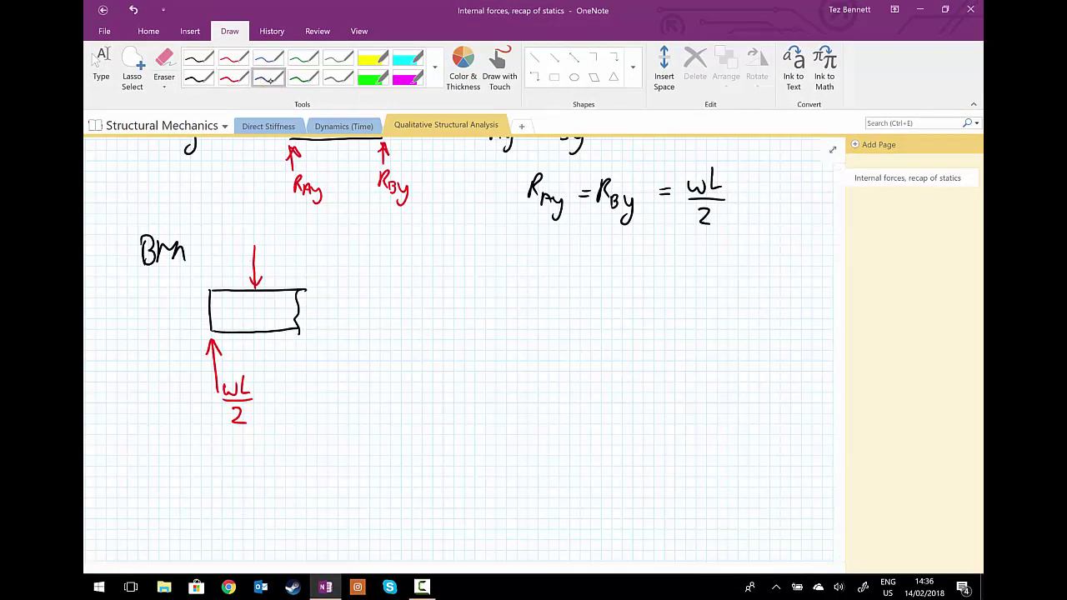
pyautogui.moveTo(307, 436); pyautogui.dragTo(213, 444)
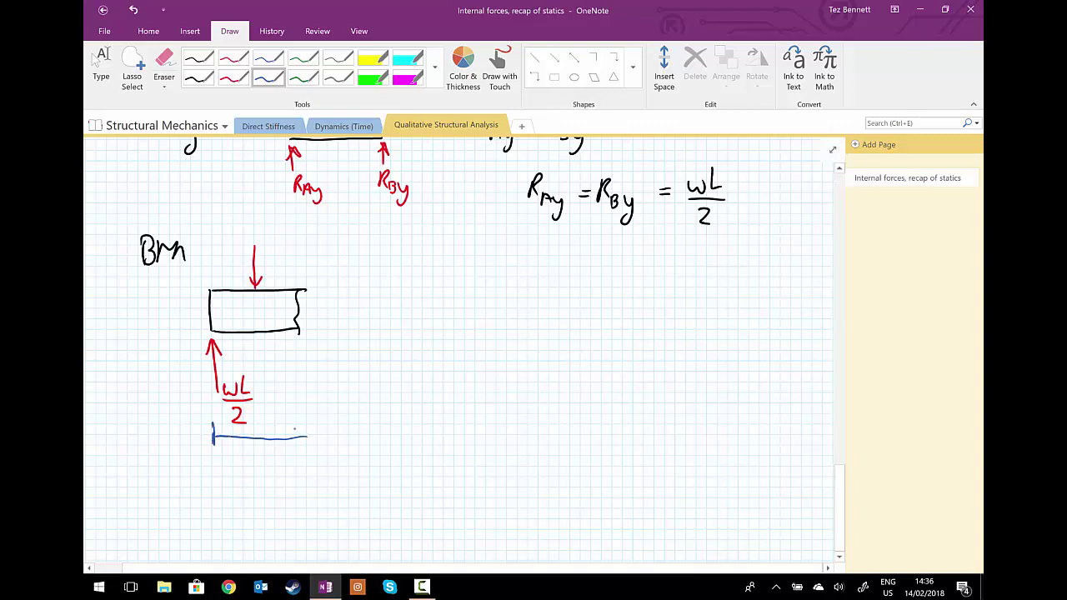
pyautogui.moveTo(294, 430)
pyautogui.mouseDown()
pyautogui.moveTo(293, 444)
pyautogui.moveTo(247, 460)
pyautogui.mouseUp()
pyautogui.click(236, 78)
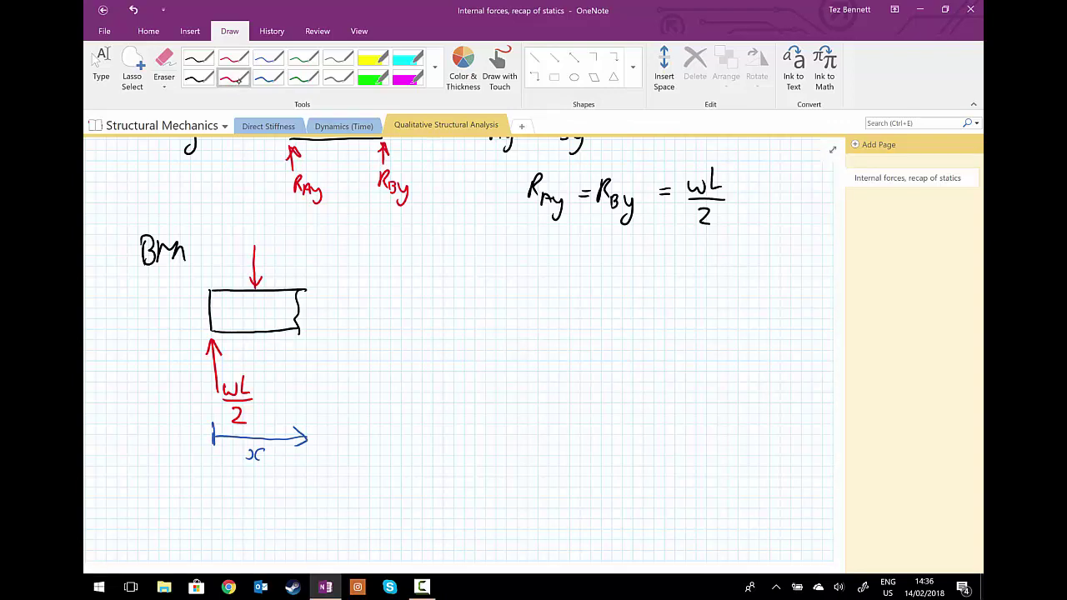
pyautogui.moveTo(261, 236)
pyautogui.mouseDown()
pyautogui.moveTo(293, 247)
pyautogui.moveTo(282, 250)
pyautogui.mouseUp()
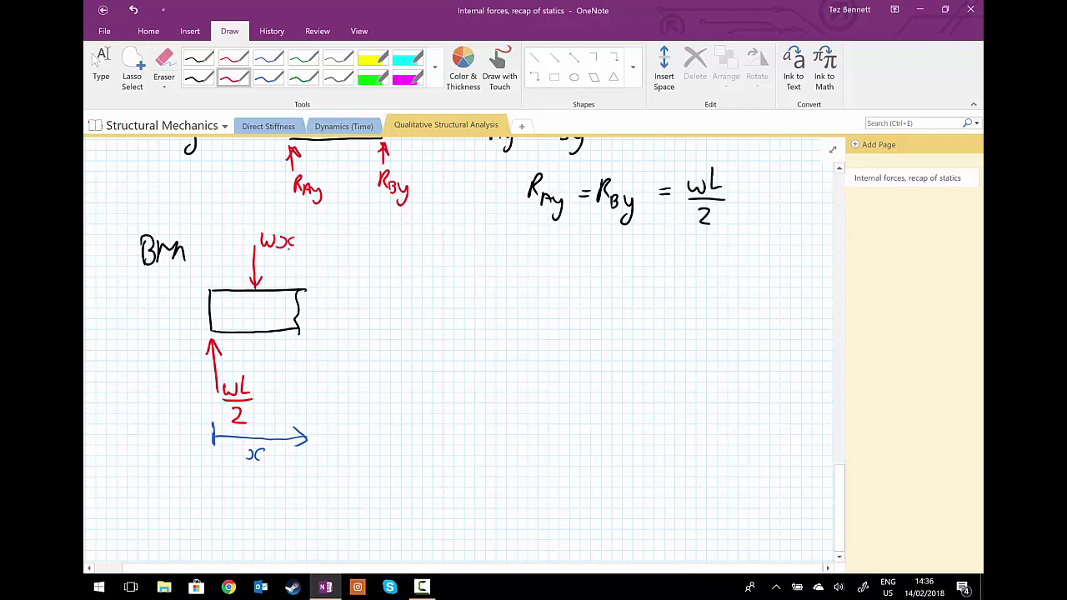
# Mark the two x/2 lever arms in blue above the segment
pyautogui.click(268, 78)
pyautogui.moveTo(248, 269)
pyautogui.mouseDown()
pyautogui.moveTo(207, 269)
pyautogui.moveTo(216, 276)
pyautogui.moveTo(240, 276)
pyautogui.moveTo(222, 255)
pyautogui.mouseUp()
pyautogui.moveTo(216, 249)
pyautogui.mouseDown()
pyautogui.moveTo(211, 256)
pyautogui.moveTo(288, 276)
pyautogui.moveTo(280, 264)
pyautogui.mouseUp()
pyautogui.moveTo(280, 256)
pyautogui.mouseDown()
pyautogui.moveTo(271, 264)
pyautogui.moveTo(300, 265)
pyautogui.moveTo(326, 297)
pyautogui.moveTo(320, 332)
pyautogui.moveTo(323, 286)
pyautogui.mouseUp()
# Draw a red curved moment arrow labelled M(x) at the cut, then begin M(x) in black
pyautogui.click(234, 77)
pyautogui.moveTo(323, 286); pyautogui.dragTo(314, 297)
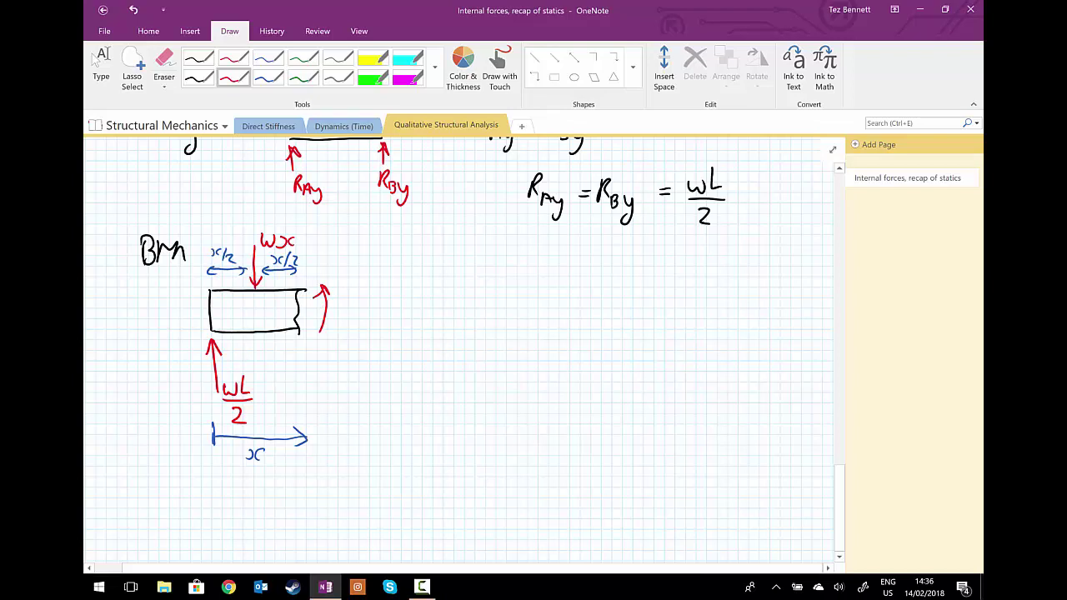
pyautogui.moveTo(341, 297); pyautogui.dragTo(371, 318)
pyautogui.moveTo(384, 308)
pyautogui.mouseDown()
pyautogui.moveTo(389, 318)
pyautogui.moveTo(381, 319)
pyautogui.moveTo(395, 322)
pyautogui.mouseUp()
pyautogui.click(198, 78)
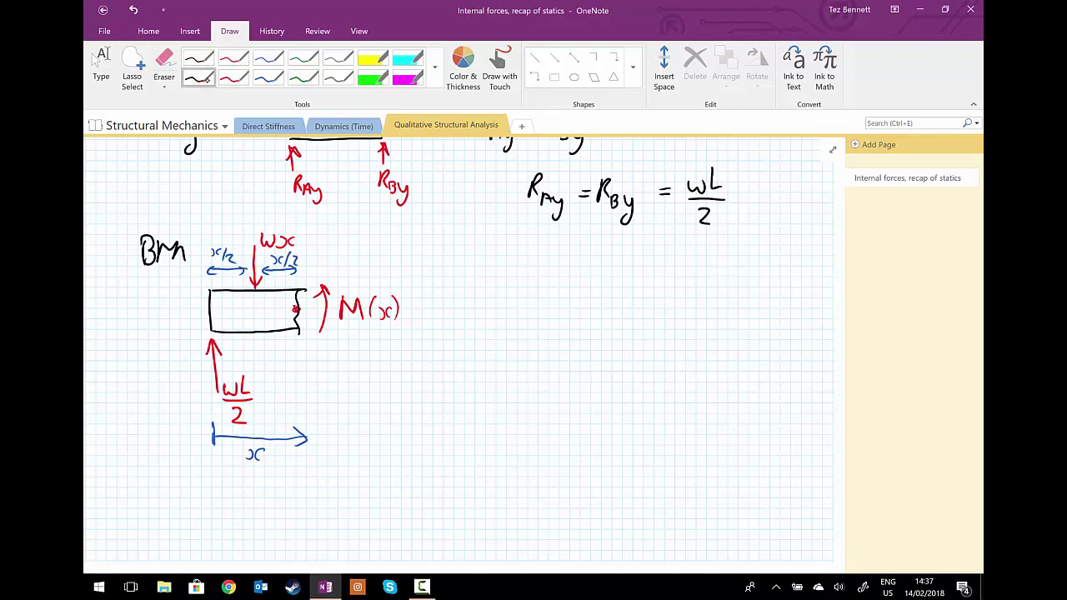
pyautogui.moveTo(457, 337)
pyautogui.mouseDown()
pyautogui.moveTo(457, 311)
pyautogui.moveTo(498, 338)
pyautogui.mouseUp()
pyautogui.moveTo(516, 320)
pyautogui.mouseDown()
pyautogui.moveTo(504, 334)
pyautogui.moveTo(520, 339)
pyautogui.mouseUp()
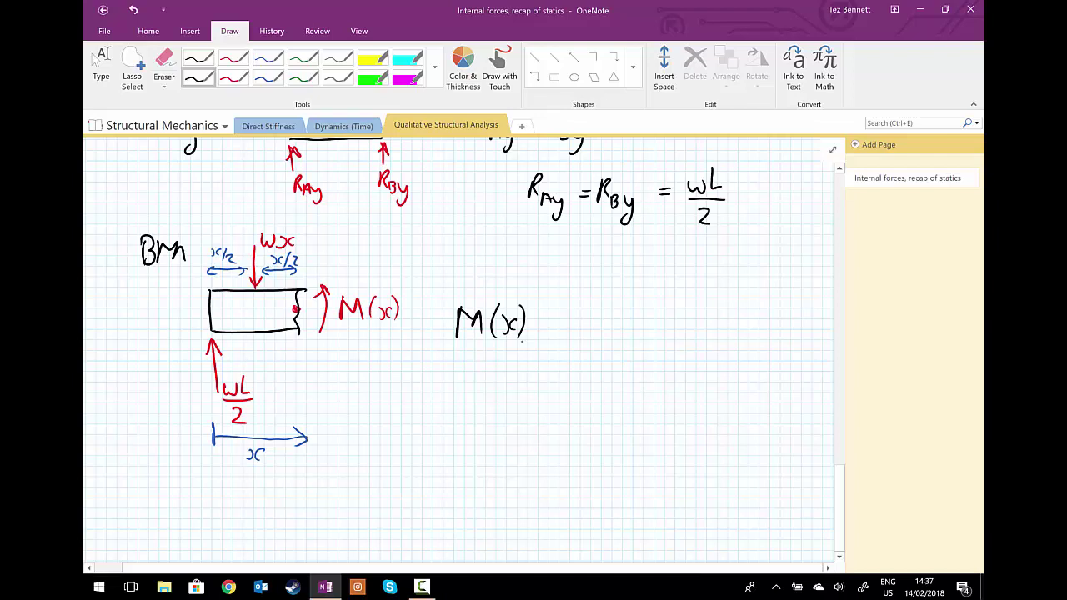
# Complete the moment balance M(x) + wx·x/2 = wL/2·x
pyautogui.moveTo(552, 320)
pyautogui.mouseDown()
pyautogui.moveTo(553, 333)
pyautogui.moveTo(559, 327)
pyautogui.mouseUp()
pyautogui.moveTo(579, 310)
pyautogui.mouseDown()
pyautogui.moveTo(617, 326)
pyautogui.moveTo(609, 330)
pyautogui.mouseUp()
pyautogui.moveTo(664, 308); pyautogui.dragTo(648, 321)
pyautogui.moveTo(644, 327); pyautogui.dragTo(667, 326)
pyautogui.moveTo(647, 338); pyautogui.dragTo(662, 352)
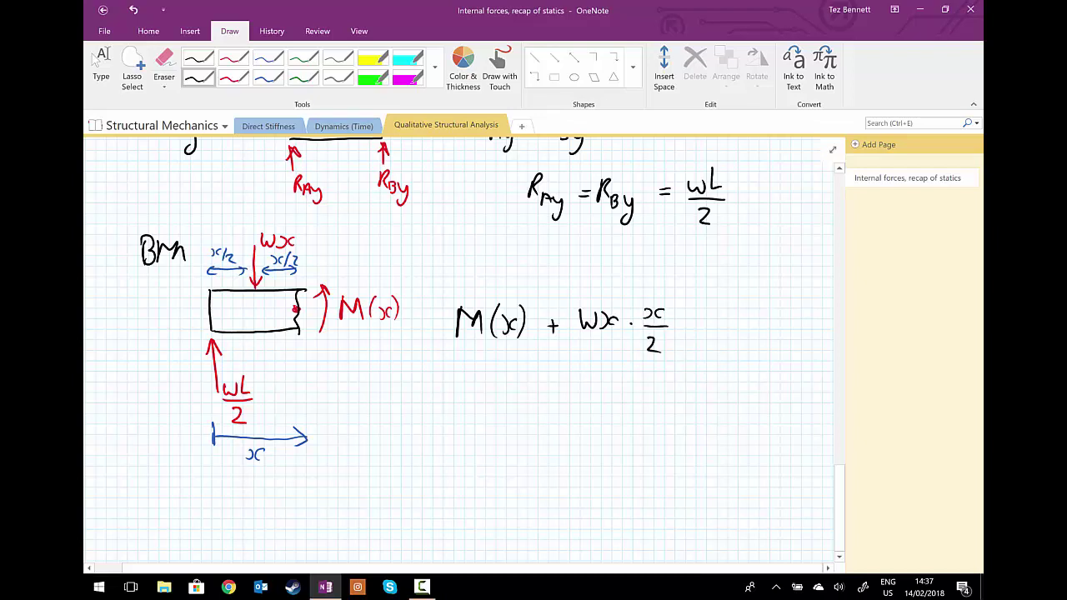
pyautogui.moveTo(706, 328); pyautogui.dragTo(722, 322)
pyautogui.moveTo(732, 309)
pyautogui.mouseDown()
pyautogui.moveTo(761, 319)
pyautogui.moveTo(752, 352)
pyautogui.mouseUp()
pyautogui.moveTo(801, 315); pyautogui.dragTo(785, 330)
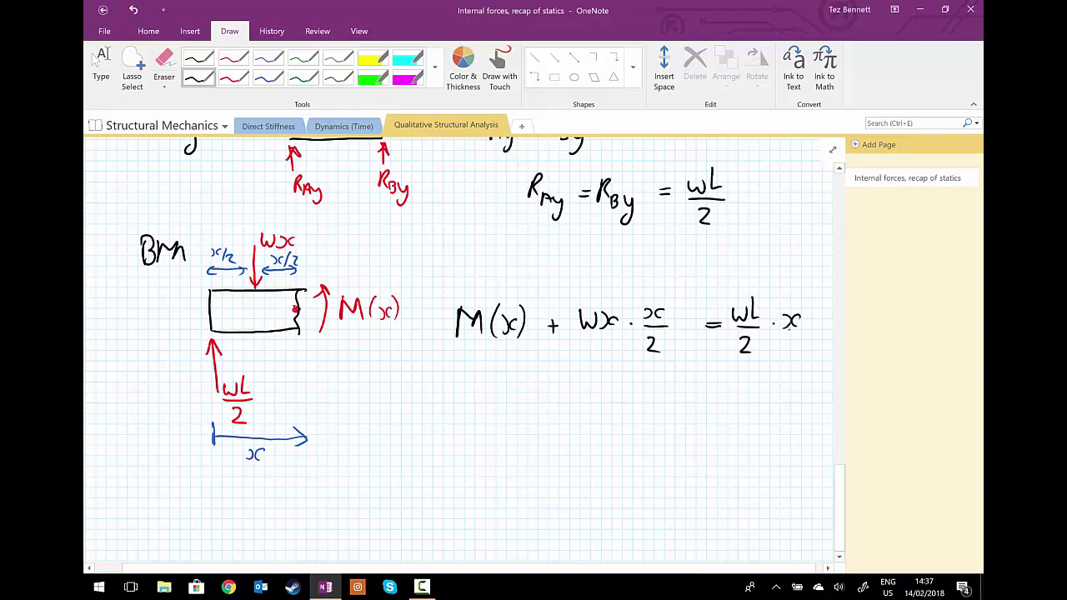
# Write the rearranged equation M(x) = wLx/2 − wx²/2 on the line below
pyautogui.scroll(-2, 458, 350)
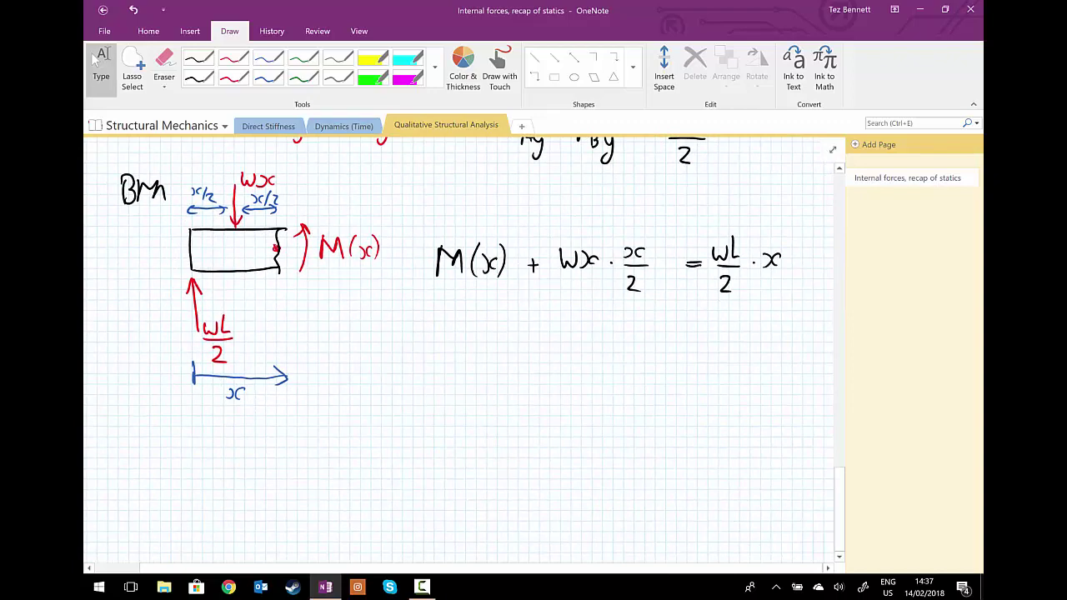
pyautogui.moveTo(429, 355)
pyautogui.mouseDown()
pyautogui.moveTo(430, 329)
pyautogui.moveTo(446, 332)
pyautogui.moveTo(452, 356)
pyautogui.moveTo(487, 354)
pyautogui.mouseUp()
pyautogui.moveTo(476, 338)
pyautogui.mouseDown()
pyautogui.moveTo(478, 356)
pyautogui.moveTo(531, 349)
pyautogui.mouseUp()
pyautogui.moveTo(519, 342)
pyautogui.mouseDown()
pyautogui.moveTo(559, 351)
pyautogui.moveTo(572, 337)
pyautogui.moveTo(606, 351)
pyautogui.mouseUp()
pyautogui.moveTo(599, 338)
pyautogui.mouseDown()
pyautogui.moveTo(589, 361)
pyautogui.moveTo(560, 362)
pyautogui.moveTo(596, 382)
pyautogui.mouseUp()
pyautogui.moveTo(641, 345)
pyautogui.mouseDown()
pyautogui.moveTo(684, 351)
pyautogui.moveTo(702, 336)
pyautogui.moveTo(711, 350)
pyautogui.mouseUp()
pyautogui.moveTo(728, 324); pyautogui.dragTo(740, 334)
pyautogui.moveTo(687, 359)
pyautogui.mouseDown()
pyautogui.moveTo(724, 360)
pyautogui.moveTo(701, 388)
pyautogui.moveTo(716, 388)
pyautogui.mouseUp()
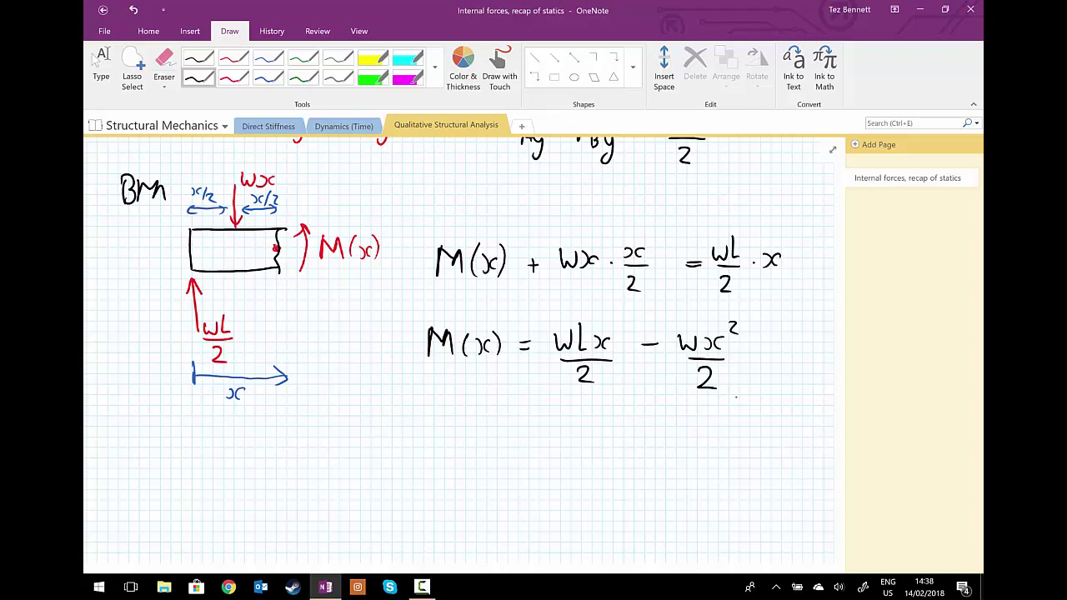
# Write the Mmax subscript and note that the maximum occurs at L/2
pyautogui.scroll(-1, 737, 398)
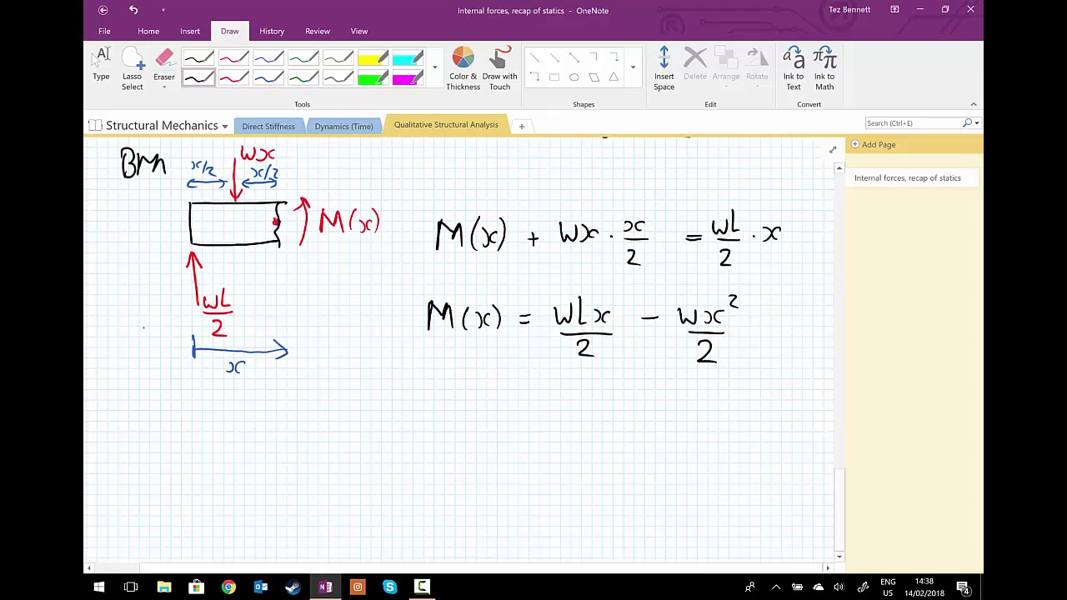
pyautogui.moveTo(332, 390)
pyautogui.mouseDown()
pyautogui.moveTo(347, 397)
pyautogui.moveTo(334, 405)
pyautogui.moveTo(355, 393)
pyautogui.moveTo(407, 409)
pyautogui.mouseUp()
pyautogui.moveTo(408, 404)
pyautogui.mouseDown()
pyautogui.moveTo(456, 392)
pyautogui.moveTo(492, 402)
pyautogui.mouseUp()
pyautogui.moveTo(502, 379)
pyautogui.mouseDown()
pyautogui.moveTo(493, 405)
pyautogui.moveTo(512, 410)
pyautogui.mouseUp()
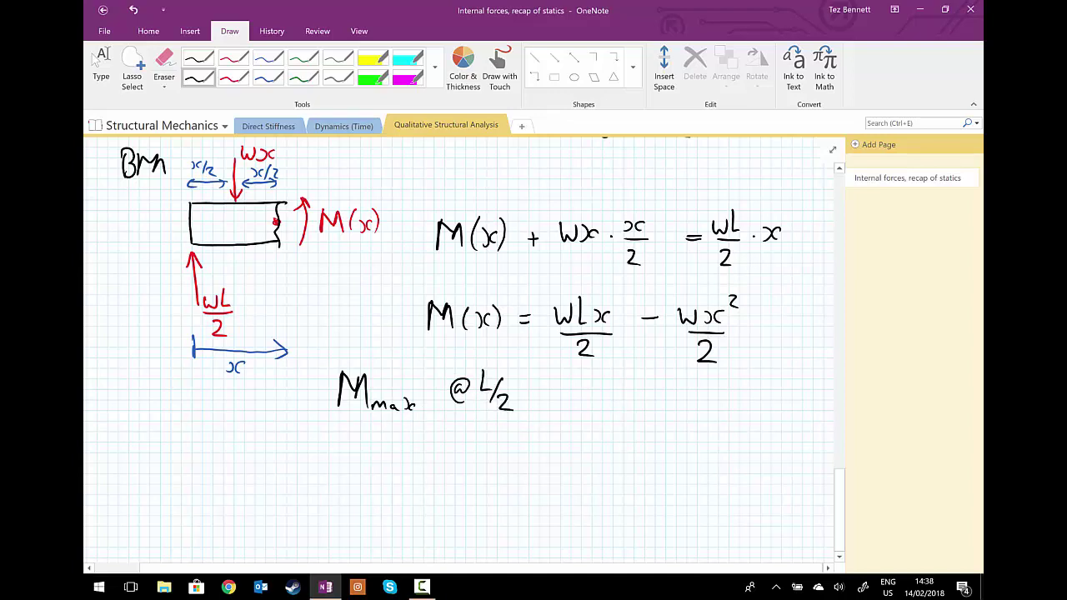
# Write Mmax = M(x) with L/2 substituted for x in both terms, including (L/2)²/2
pyautogui.scroll(-3, 96, 60)
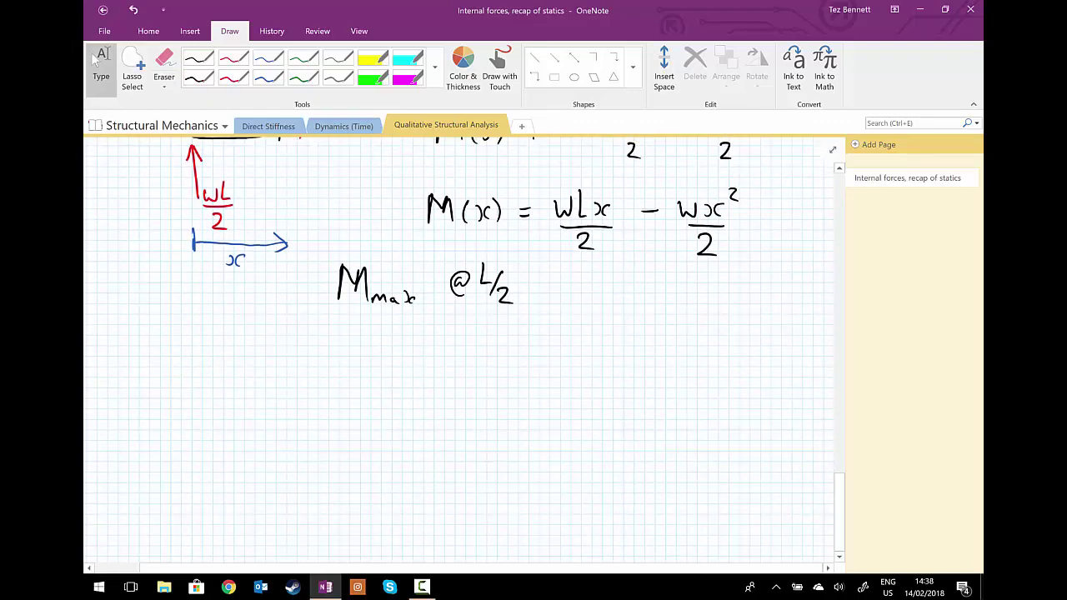
pyautogui.click(199, 78)
pyautogui.moveTo(299, 377)
pyautogui.mouseDown()
pyautogui.moveTo(306, 350)
pyautogui.moveTo(334, 381)
pyautogui.moveTo(412, 378)
pyautogui.mouseUp()
pyautogui.moveTo(402, 372); pyautogui.dragTo(415, 370)
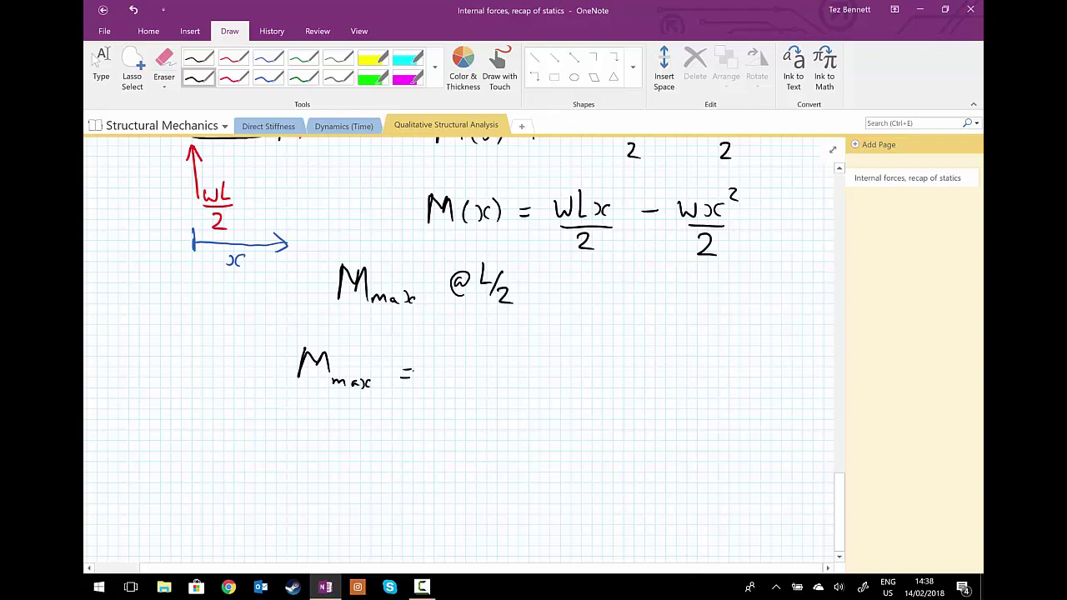
pyautogui.moveTo(435, 359)
pyautogui.mouseDown()
pyautogui.moveTo(463, 371)
pyautogui.moveTo(466, 356)
pyautogui.moveTo(474, 370)
pyautogui.moveTo(497, 353)
pyautogui.mouseUp()
pyautogui.moveTo(506, 341)
pyautogui.mouseDown()
pyautogui.moveTo(495, 366)
pyautogui.moveTo(509, 375)
pyautogui.moveTo(429, 385)
pyautogui.moveTo(482, 412)
pyautogui.mouseUp()
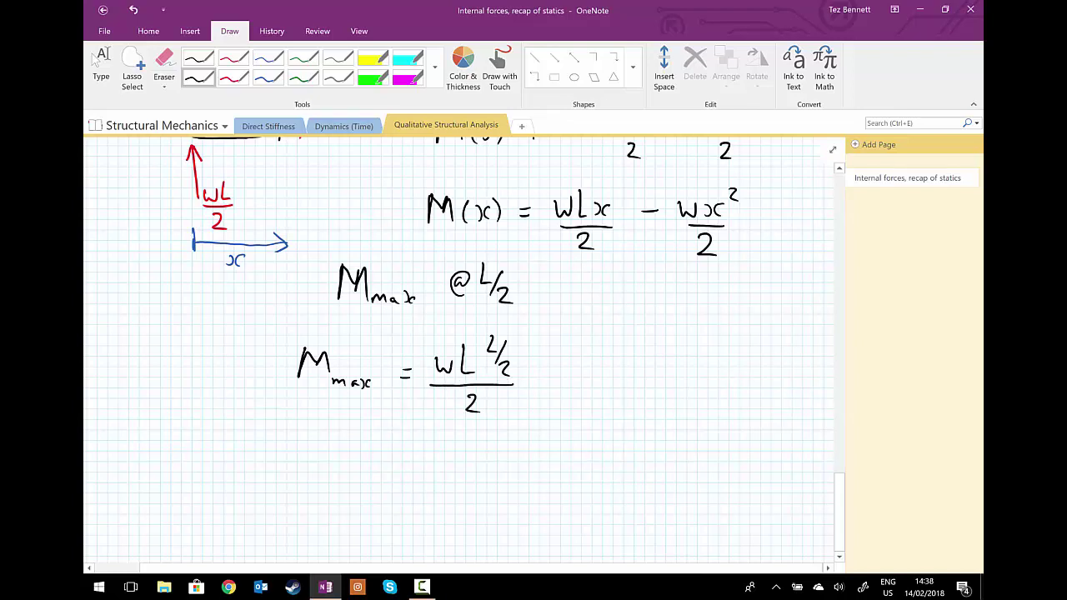
pyautogui.moveTo(553, 375)
pyautogui.mouseDown()
pyautogui.moveTo(587, 377)
pyautogui.moveTo(607, 362)
pyautogui.moveTo(622, 377)
pyautogui.mouseUp()
pyautogui.moveTo(629, 339)
pyautogui.mouseDown()
pyautogui.moveTo(635, 366)
pyautogui.moveTo(653, 377)
pyautogui.mouseUp()
pyautogui.moveTo(658, 341)
pyautogui.mouseDown()
pyautogui.moveTo(655, 380)
pyautogui.moveTo(680, 338)
pyautogui.mouseUp()
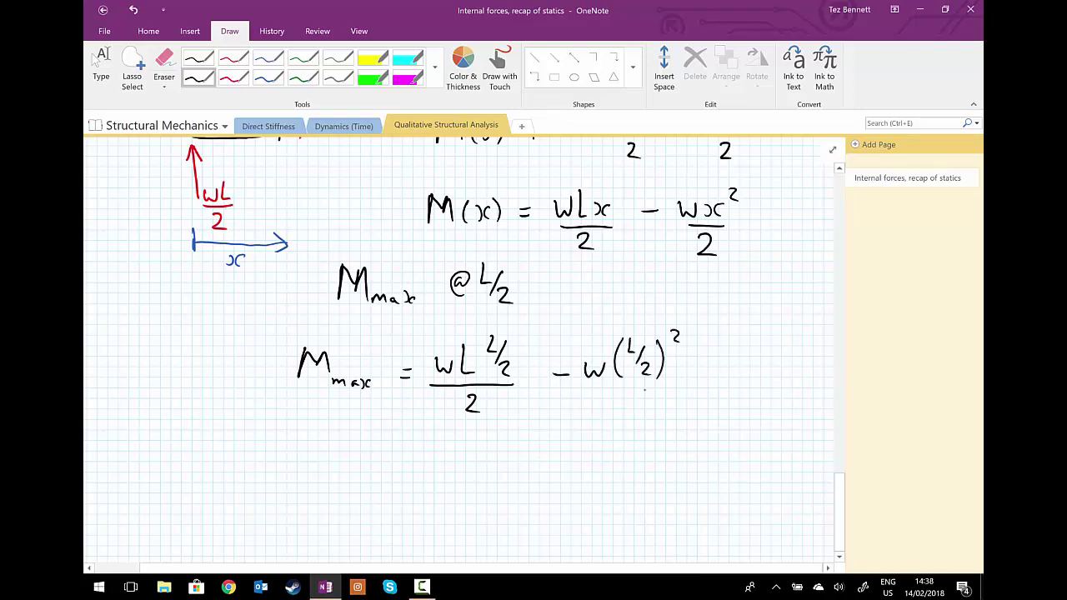
pyautogui.moveTo(663, 388); pyautogui.dragTo(582, 389)
pyautogui.moveTo(617, 401); pyautogui.dragTo(637, 417)
# Reduce it to wL²/4 − wL²/8, circling the 2 in (L/2) in red
pyautogui.scroll(-3, 458, 333)
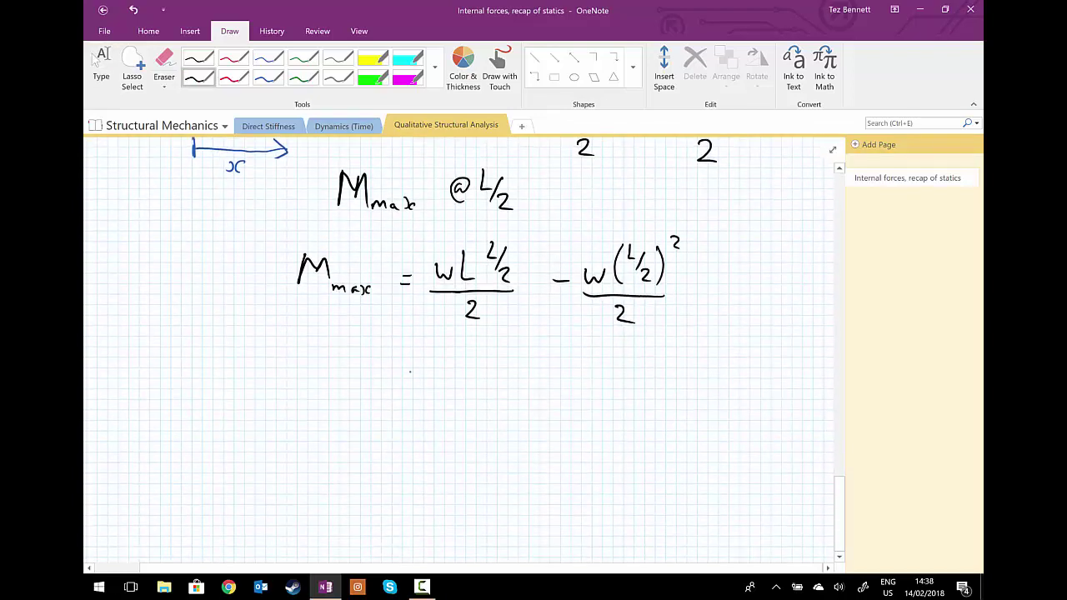
pyautogui.moveTo(402, 369); pyautogui.dragTo(414, 368)
pyautogui.moveTo(402, 375)
pyautogui.mouseDown()
pyautogui.moveTo(450, 377)
pyautogui.moveTo(467, 366)
pyautogui.moveTo(475, 376)
pyautogui.moveTo(487, 353)
pyautogui.moveTo(432, 390)
pyautogui.moveTo(471, 408)
pyautogui.moveTo(463, 417)
pyautogui.mouseUp()
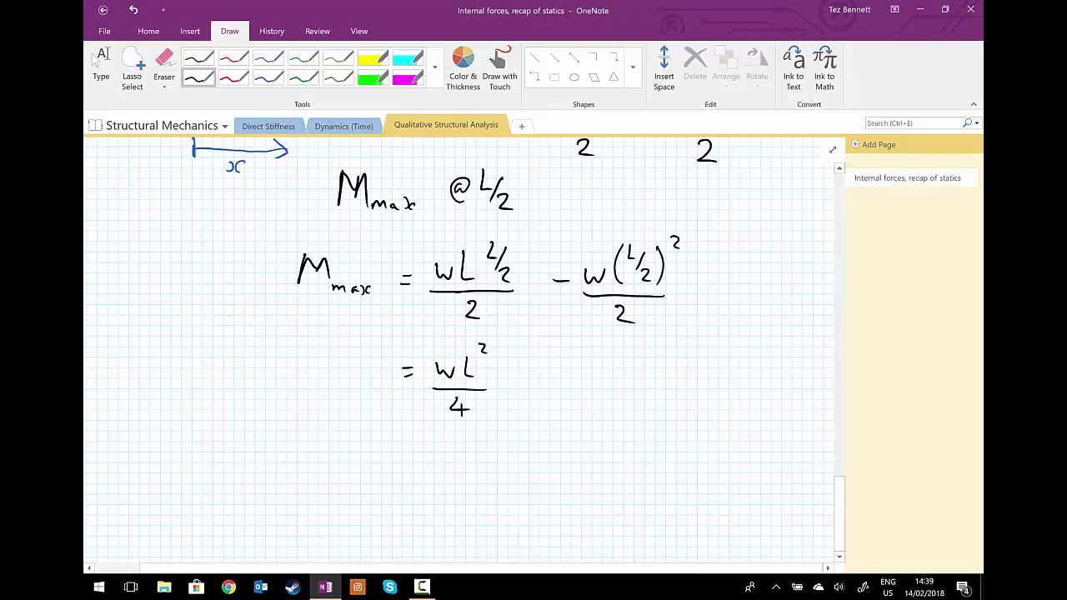
pyautogui.moveTo(525, 380)
pyautogui.mouseDown()
pyautogui.moveTo(612, 381)
pyautogui.moveTo(624, 362)
pyautogui.mouseUp()
pyautogui.click(234, 77)
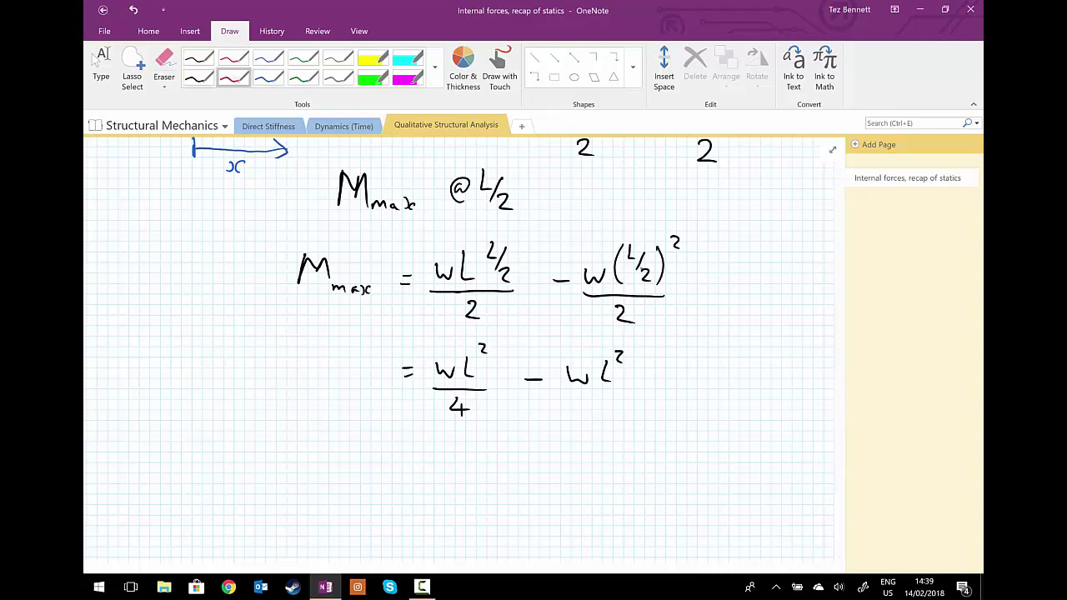
pyautogui.moveTo(648, 265)
pyautogui.mouseDown()
pyautogui.moveTo(648, 283)
pyautogui.moveTo(644, 268)
pyautogui.mouseUp()
pyautogui.click(200, 78)
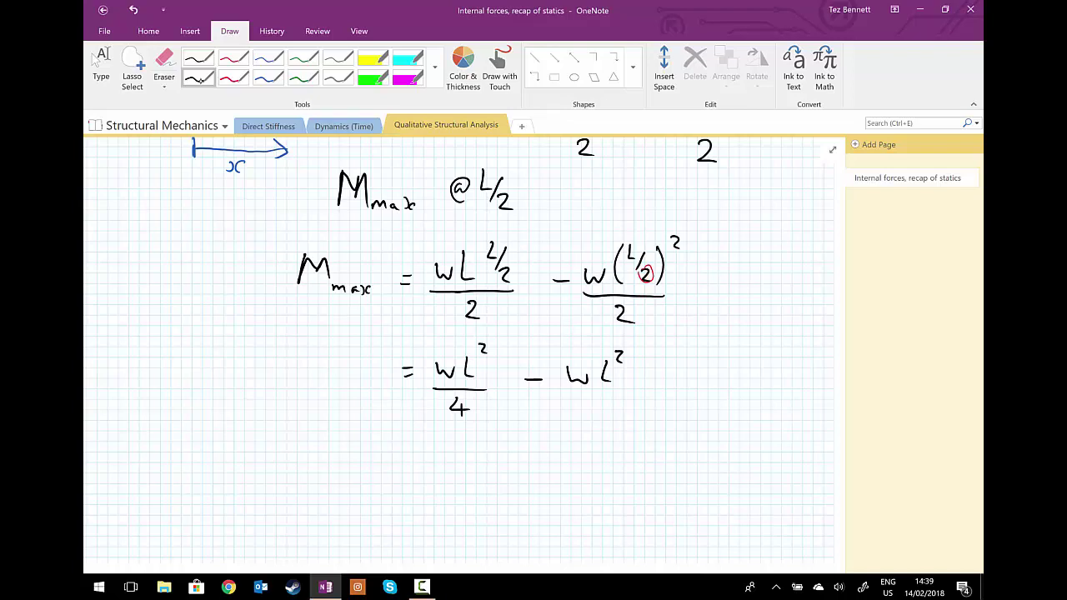
pyautogui.moveTo(635, 394); pyautogui.dragTo(555, 393)
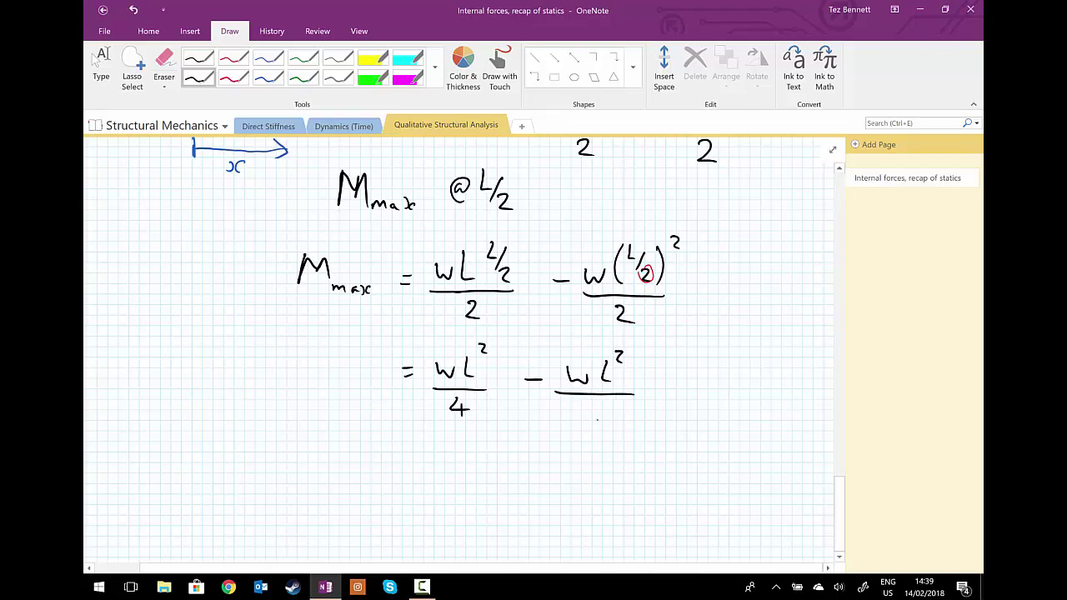
pyautogui.moveTo(598, 404); pyautogui.dragTo(593, 403)
# Write = 2wL²/8 − wL²/8 on a new line in black ink
pyautogui.scroll(-2, 458, 334)
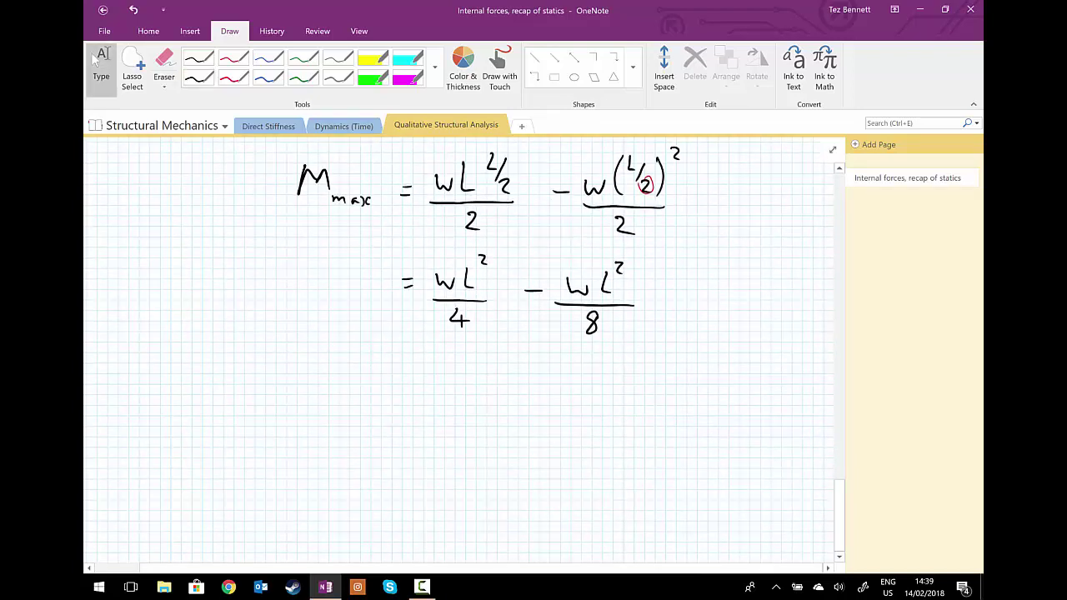
pyautogui.click(199, 76)
pyautogui.moveTo(401, 370); pyautogui.dragTo(415, 370)
pyautogui.moveTo(400, 364)
pyautogui.mouseDown()
pyautogui.moveTo(494, 370)
pyautogui.moveTo(511, 349)
pyautogui.mouseUp()
pyautogui.moveTo(461, 376)
pyautogui.mouseDown()
pyautogui.moveTo(511, 372)
pyautogui.moveTo(493, 383)
pyautogui.moveTo(586, 358)
pyautogui.moveTo(599, 366)
pyautogui.moveTo(617, 352)
pyautogui.mouseUp()
pyautogui.moveTo(564, 378)
pyautogui.mouseDown()
pyautogui.moveTo(605, 376)
pyautogui.moveTo(582, 399)
pyautogui.moveTo(589, 386)
pyautogui.mouseUp()
# Write the final result = wL²/8 and double-underline it
pyautogui.scroll(-2, 459, 333)
pyautogui.click(198, 77)
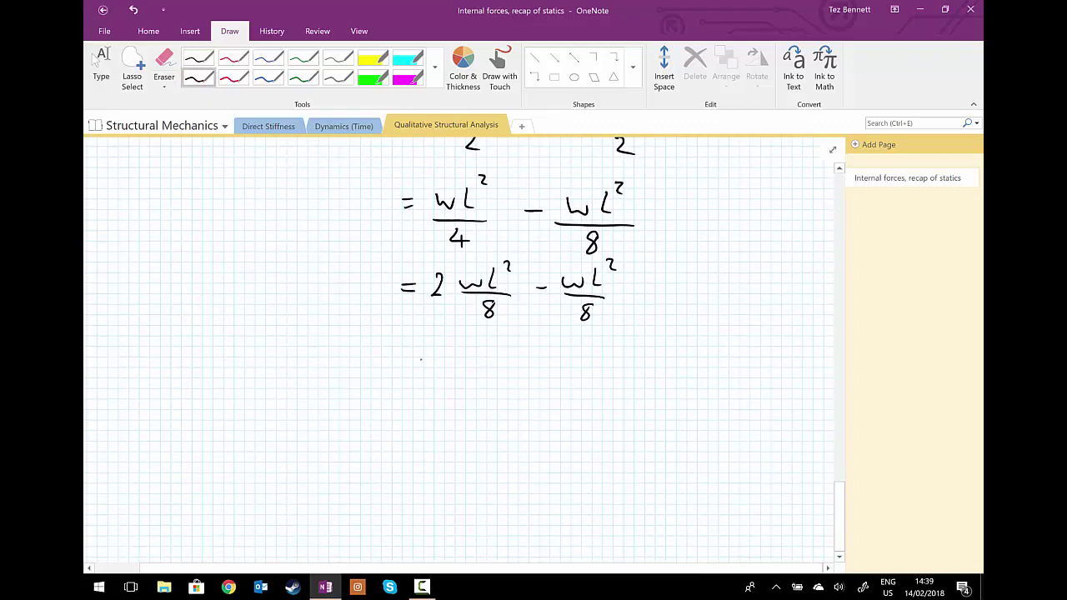
pyautogui.moveTo(410, 354)
pyautogui.mouseDown()
pyautogui.moveTo(480, 355)
pyautogui.moveTo(492, 365)
pyautogui.moveTo(506, 340)
pyautogui.mouseUp()
pyautogui.moveTo(505, 378)
pyautogui.mouseDown()
pyautogui.moveTo(455, 378)
pyautogui.moveTo(477, 405)
pyautogui.moveTo(486, 390)
pyautogui.mouseUp()
pyautogui.moveTo(529, 421); pyautogui.dragTo(495, 417)
pyautogui.moveTo(512, 414)
pyautogui.mouseDown()
pyautogui.moveTo(417, 410)
pyautogui.moveTo(481, 423)
pyautogui.moveTo(417, 420)
pyautogui.mouseUp()
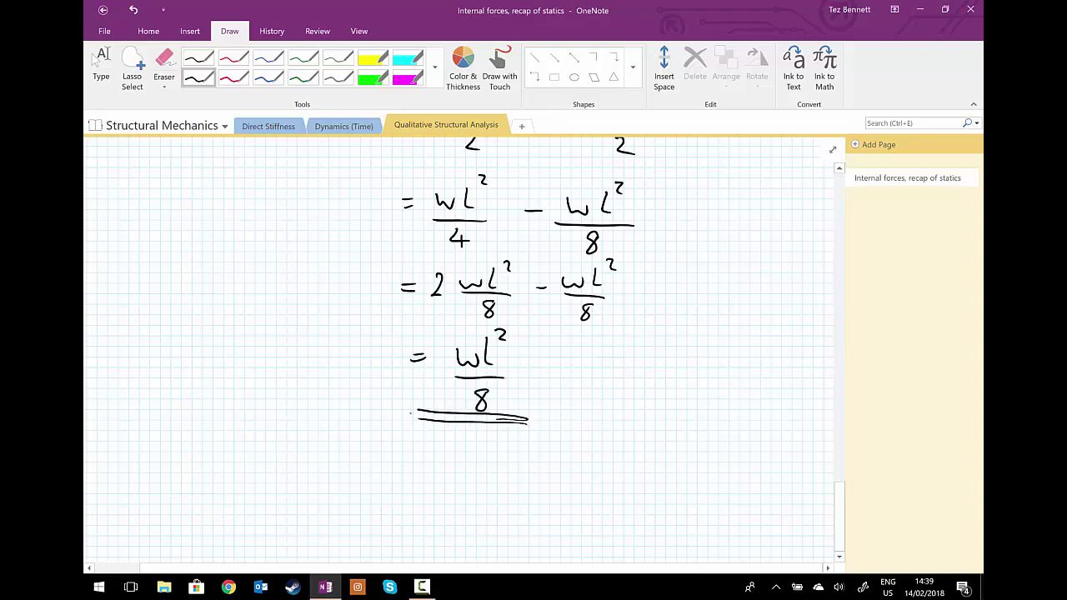
pyautogui.scroll(3, 459, 346)
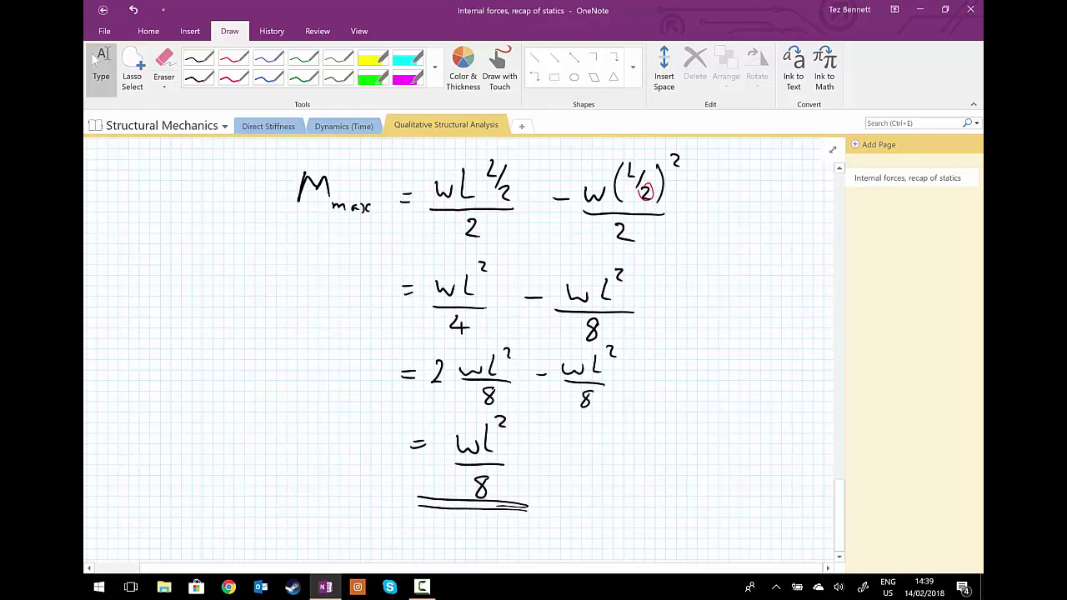
pyautogui.scroll(9, 459, 346)
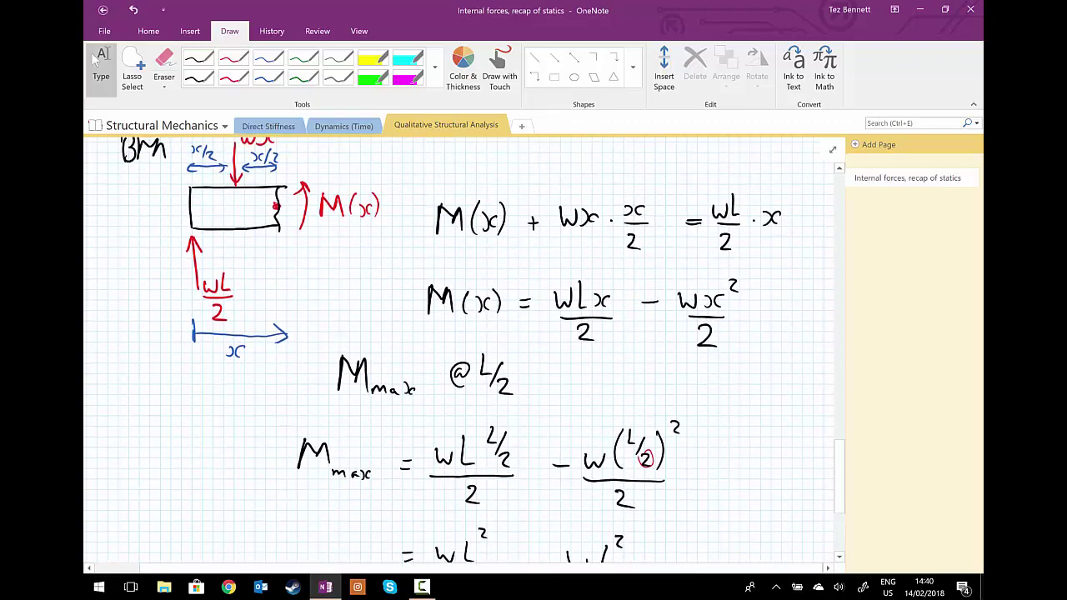
# Draw a red box around M(x) = wLx/2 − wx²/2 and a red circle around its x² term
pyautogui.click(248, 80)
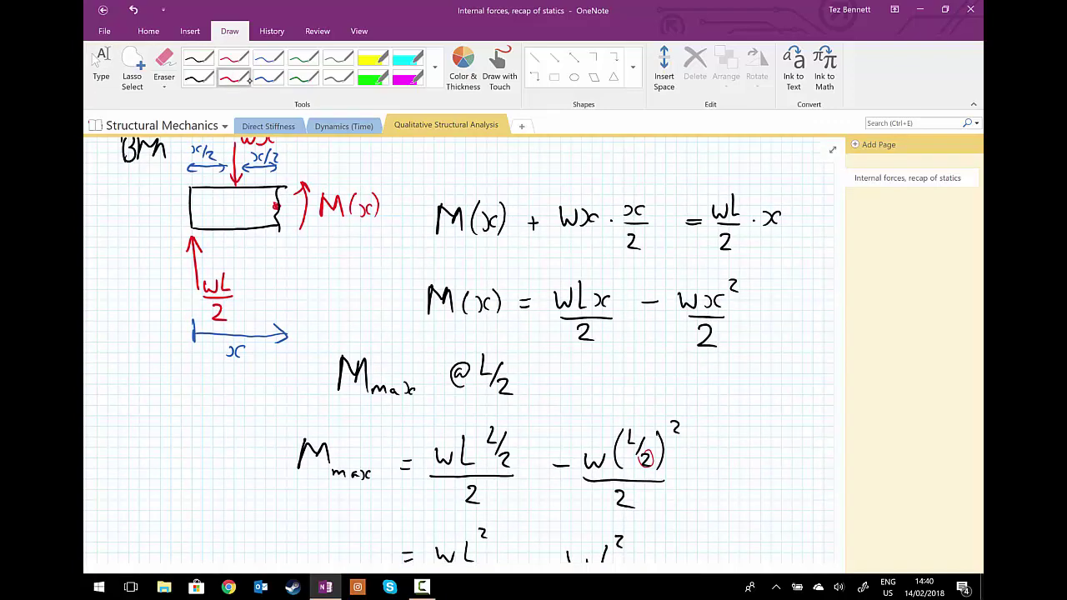
pyautogui.moveTo(416, 271)
pyautogui.mouseDown()
pyautogui.moveTo(422, 338)
pyautogui.moveTo(620, 362)
pyautogui.moveTo(698, 360)
pyautogui.moveTo(762, 342)
pyautogui.moveTo(755, 264)
pyautogui.moveTo(417, 277)
pyautogui.mouseUp()
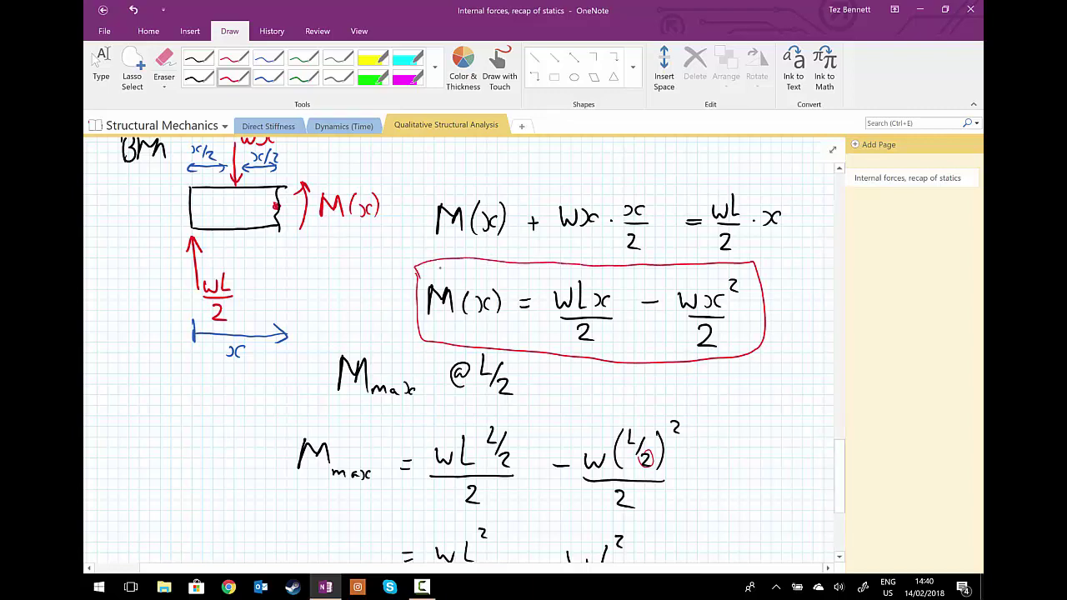
pyautogui.moveTo(723, 275)
pyautogui.mouseDown()
pyautogui.moveTo(744, 289)
pyautogui.moveTo(724, 316)
pyautogui.moveTo(700, 301)
pyautogui.moveTo(731, 272)
pyautogui.mouseUp()
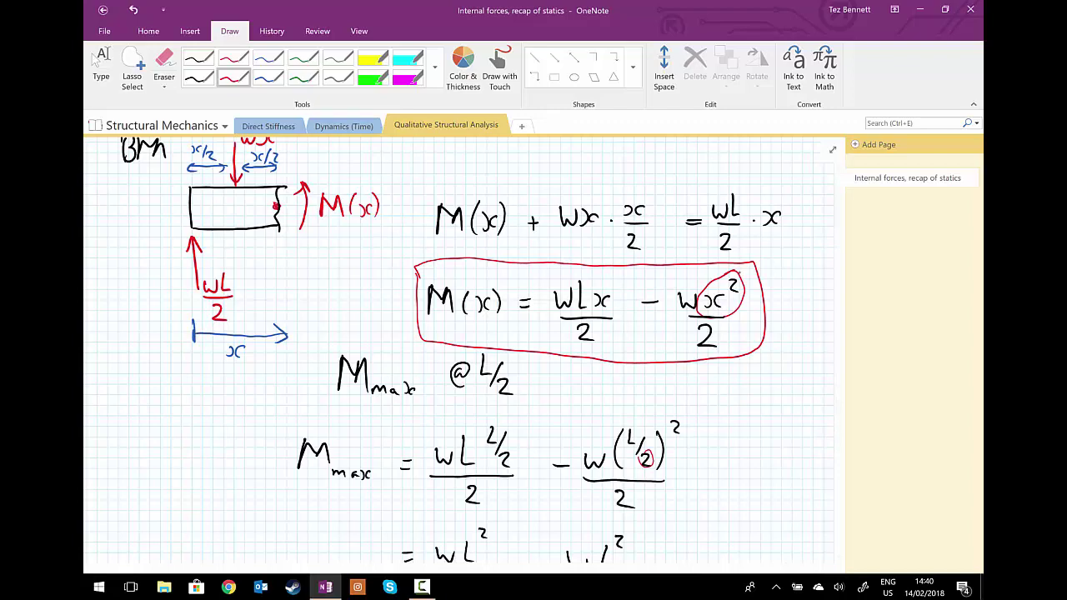
pyautogui.scroll(-8, 96, 57)
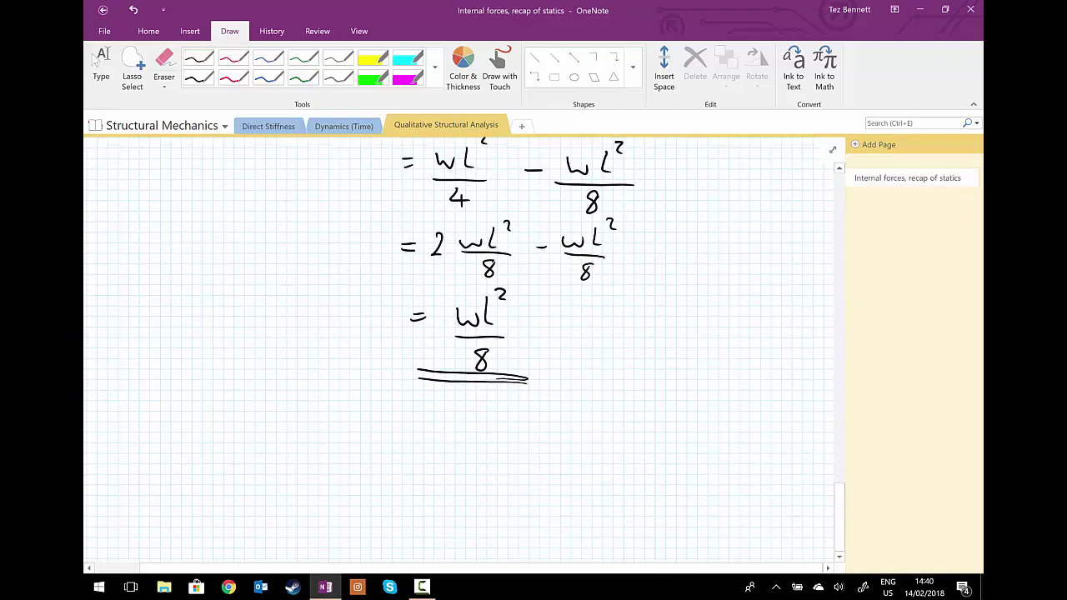
# Draw a straight horizontal beam line and a red sagging parabola beneath it
pyautogui.click(535, 57)
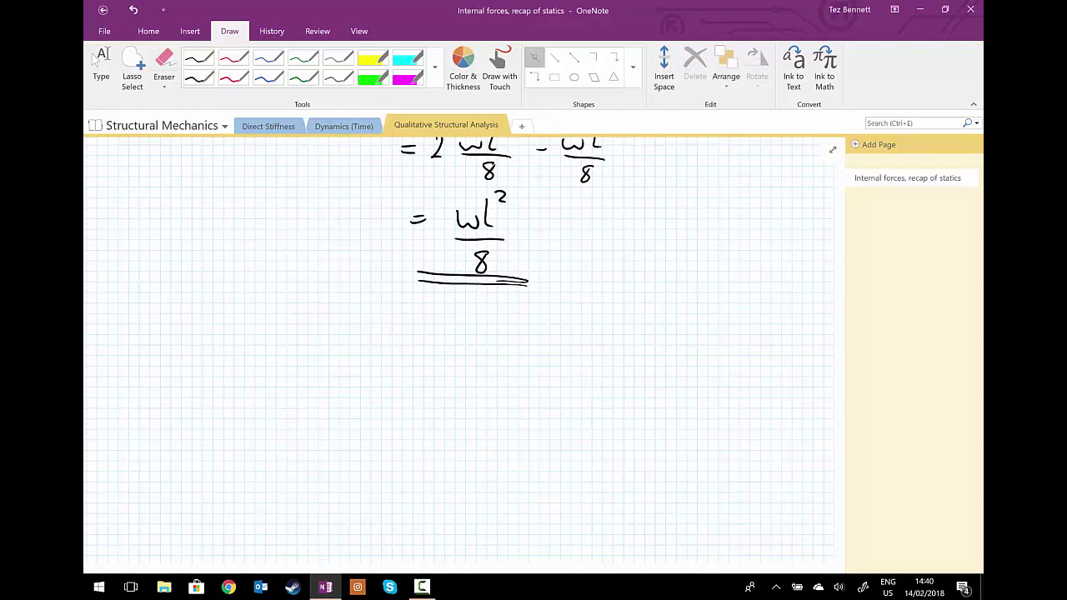
pyautogui.moveTo(234, 376); pyautogui.dragTo(525, 376)
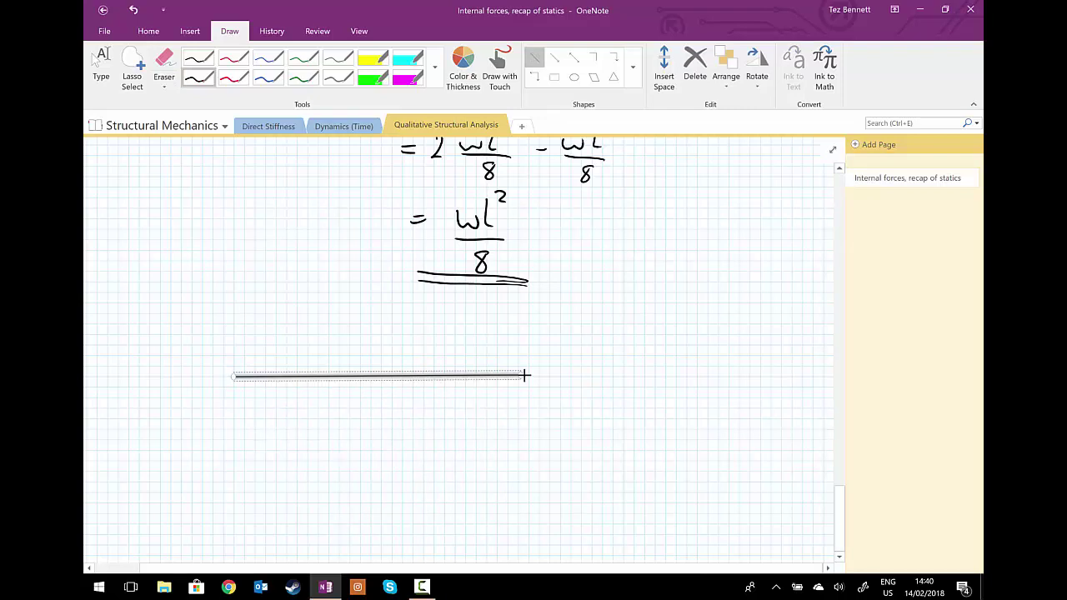
pyautogui.click(234, 81)
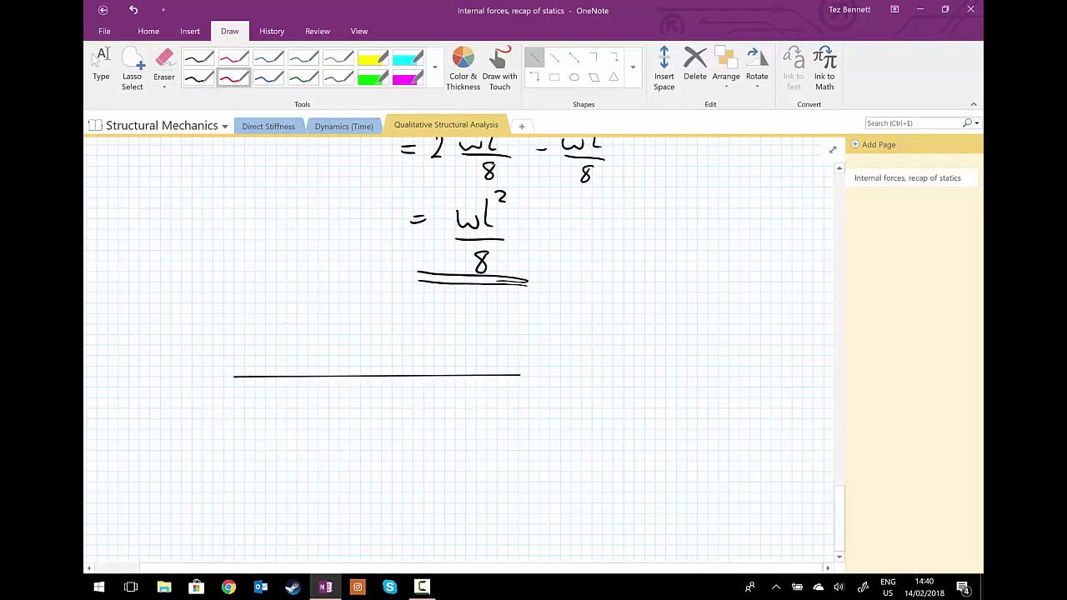
pyautogui.click(380, 439)
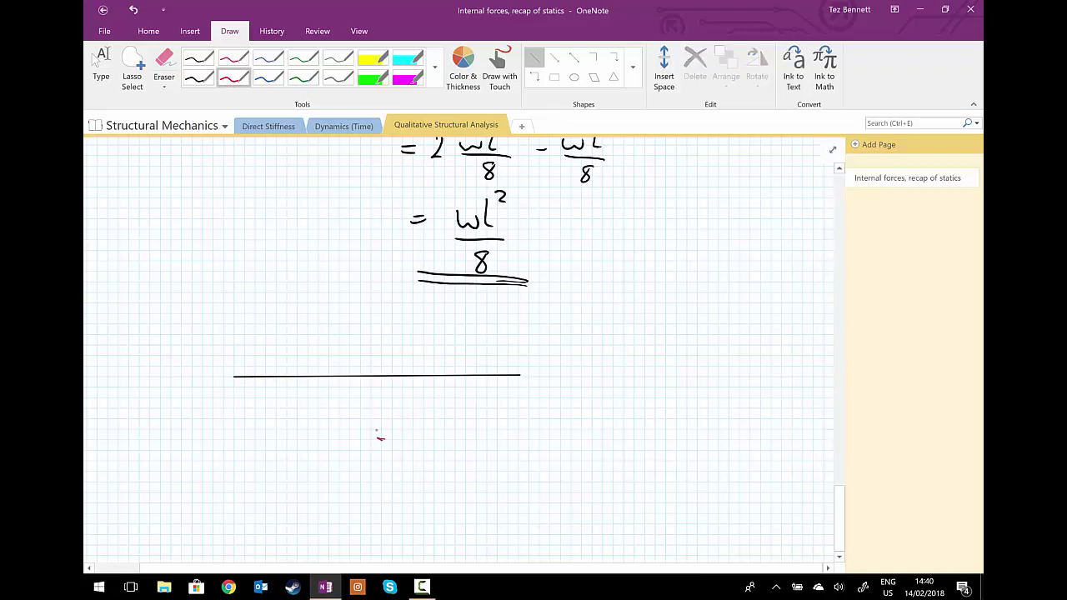
pyautogui.moveTo(520, 375)
pyautogui.mouseDown()
pyautogui.moveTo(431, 424)
pyautogui.moveTo(365, 438)
pyautogui.moveTo(290, 417)
pyautogui.moveTo(229, 377)
pyautogui.moveTo(312, 427)
pyautogui.mouseUp()
# Hatch the area between beam and parabola in red and mark zero moment at both ends
pyautogui.moveTo(287, 380); pyautogui.dragTo(357, 437)
pyautogui.moveTo(312, 379)
pyautogui.mouseDown()
pyautogui.moveTo(333, 394)
pyautogui.moveTo(385, 437)
pyautogui.mouseUp()
pyautogui.moveTo(345, 380); pyautogui.dragTo(414, 432)
pyautogui.moveTo(379, 376); pyautogui.dragTo(437, 418)
pyautogui.moveTo(417, 379); pyautogui.dragTo(460, 408)
pyautogui.moveTo(450, 379)
pyautogui.mouseDown()
pyautogui.moveTo(477, 397)
pyautogui.moveTo(506, 388)
pyautogui.mouseUp()
pyautogui.moveTo(221, 368); pyautogui.dragTo(222, 376)
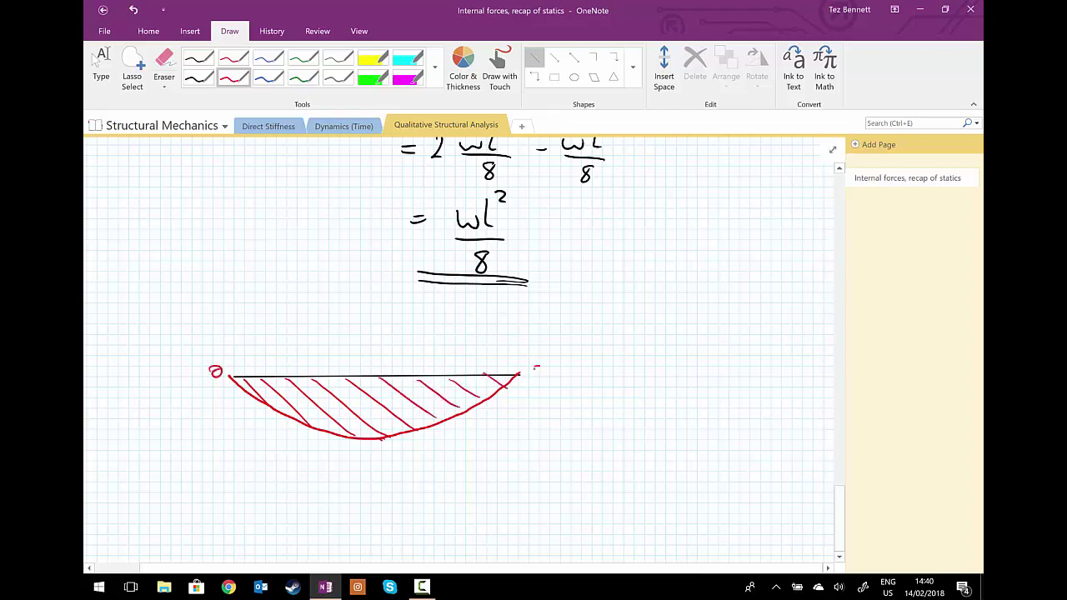
pyautogui.moveTo(537, 366); pyautogui.dragTo(539, 372)
# Label the midspan peak of the moment diagram wL²/8 in red, then stop inking
pyautogui.scroll(-3, 459, 333)
pyautogui.click(233, 77)
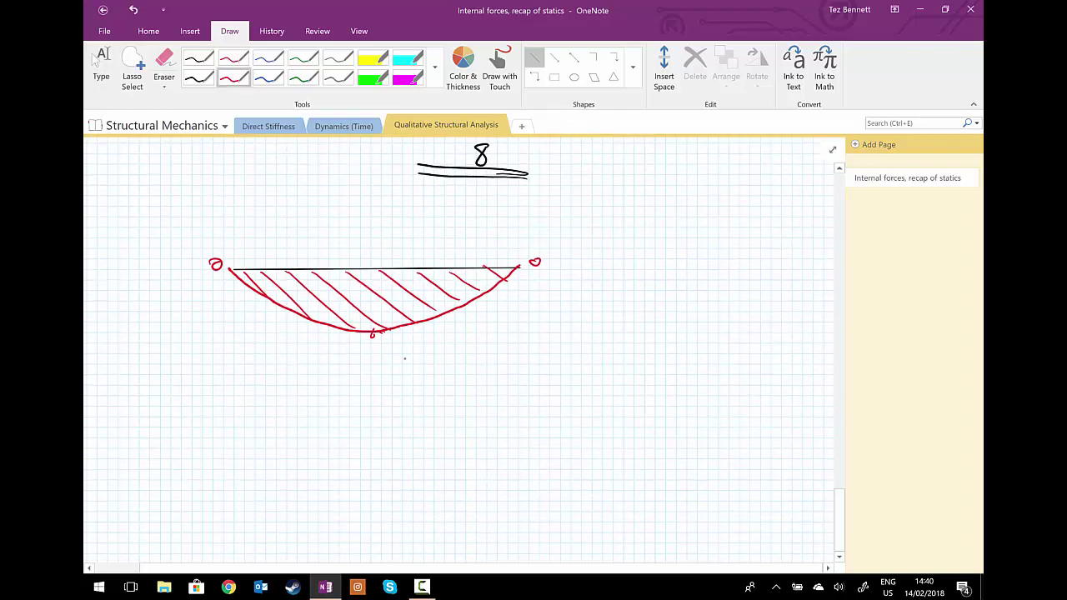
pyautogui.moveTo(389, 344)
pyautogui.mouseDown()
pyautogui.moveTo(422, 356)
pyautogui.moveTo(431, 339)
pyautogui.moveTo(430, 365)
pyautogui.moveTo(409, 373)
pyautogui.mouseUp()
pyautogui.click(199, 77)
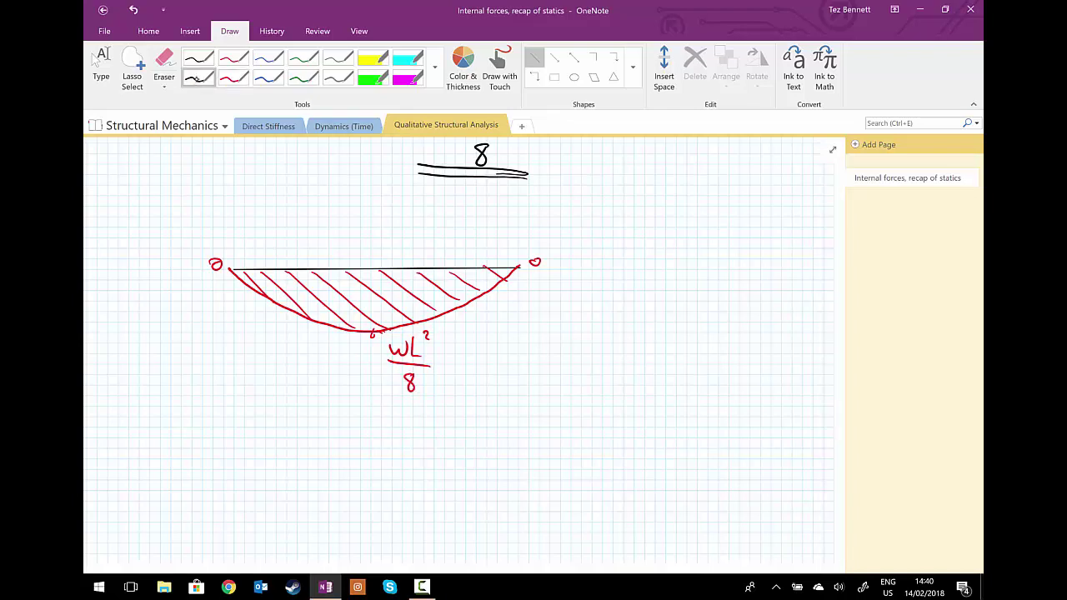
pyautogui.click(94, 63)
pyautogui.scroll(-3, 148, 405)
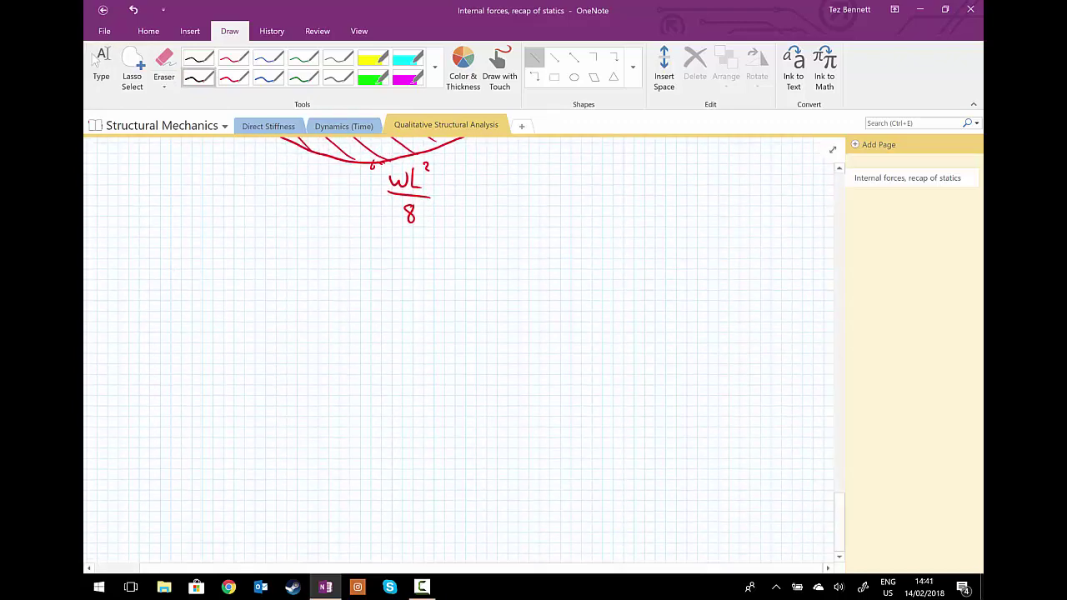
# Replace a wobbly freehand line with a straight horizontal beam line
pyautogui.moveTo(242, 305); pyautogui.dragTo(510, 296)
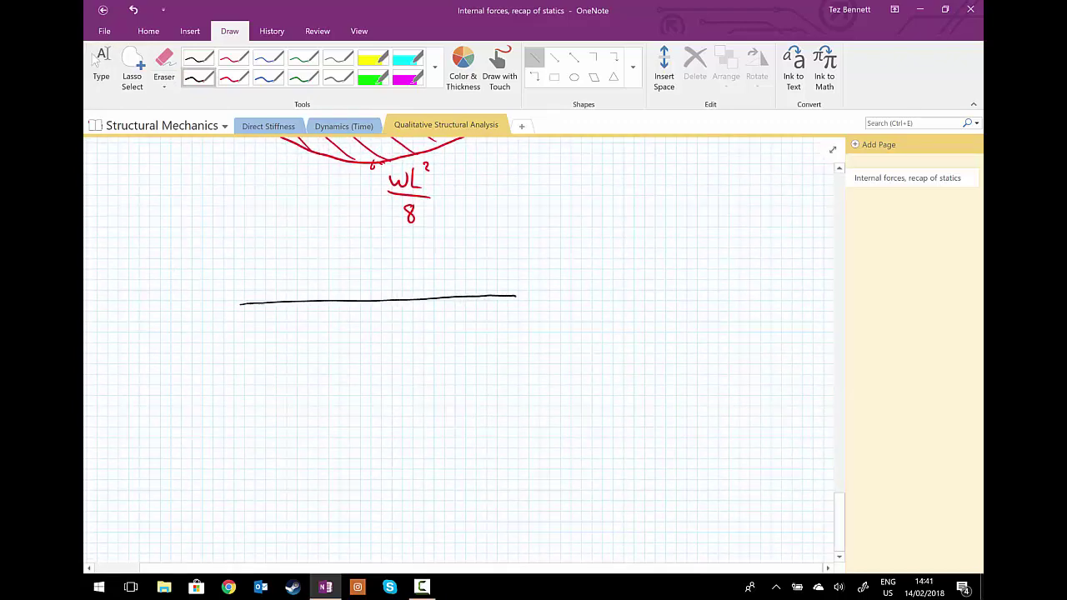
pyautogui.click(372, 299)
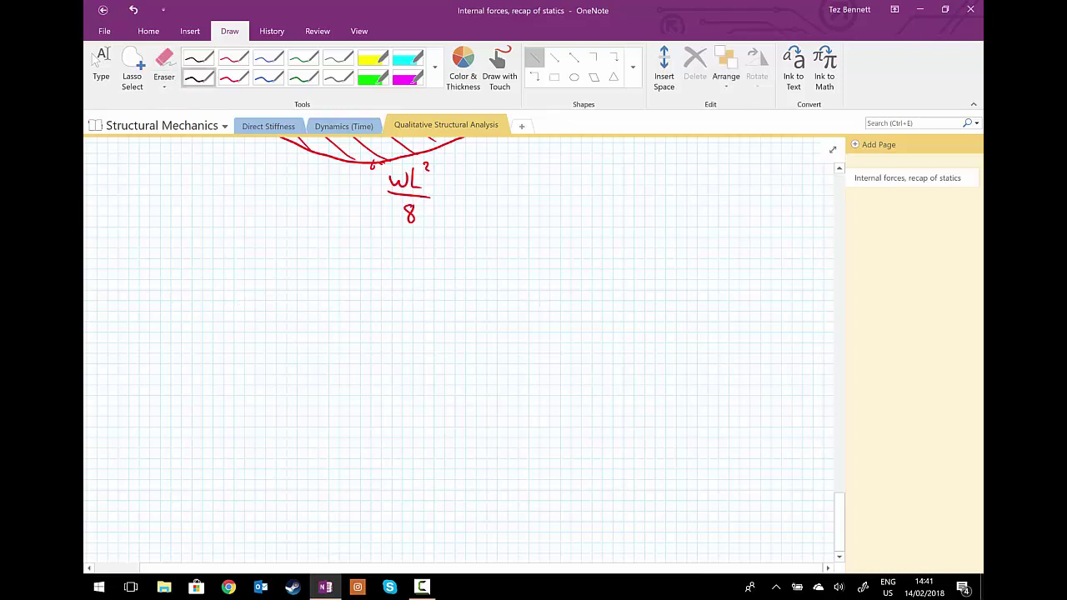
pyautogui.click(534, 58)
pyautogui.moveTo(244, 301); pyautogui.dragTo(492, 301)
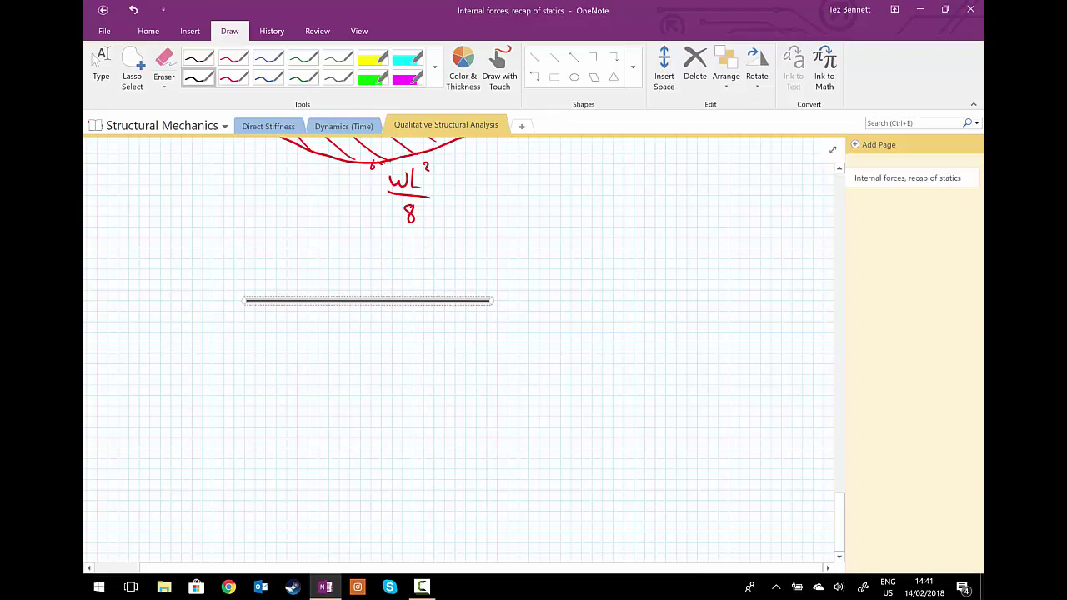
# Mark both supports and the midspan deflection point below the beam with blue x's
pyautogui.click(268, 77)
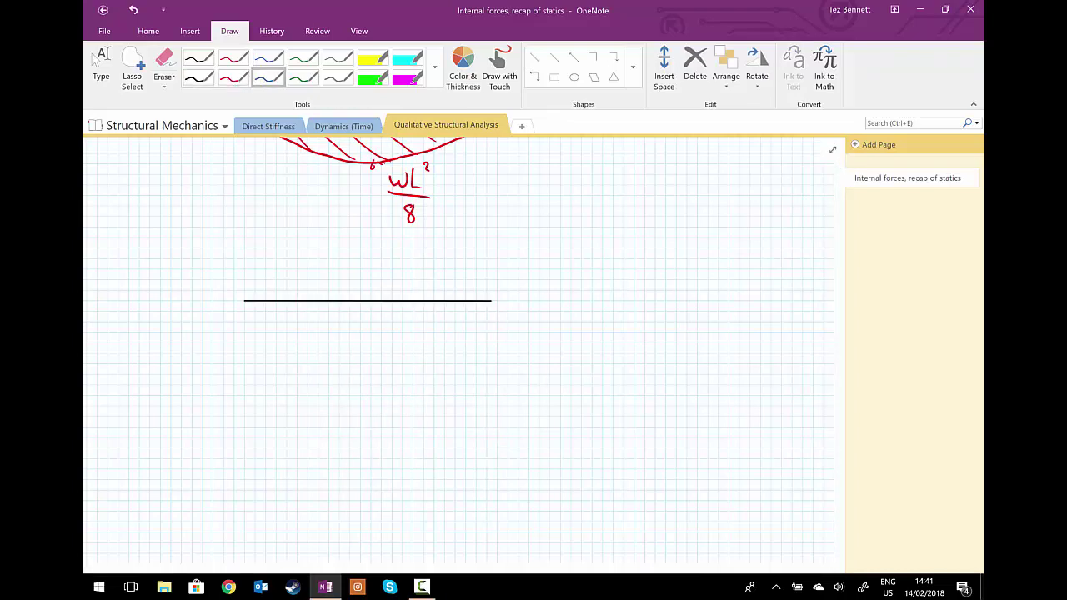
pyautogui.moveTo(236, 296)
pyautogui.mouseDown()
pyautogui.moveTo(251, 308)
pyautogui.moveTo(239, 307)
pyautogui.mouseUp()
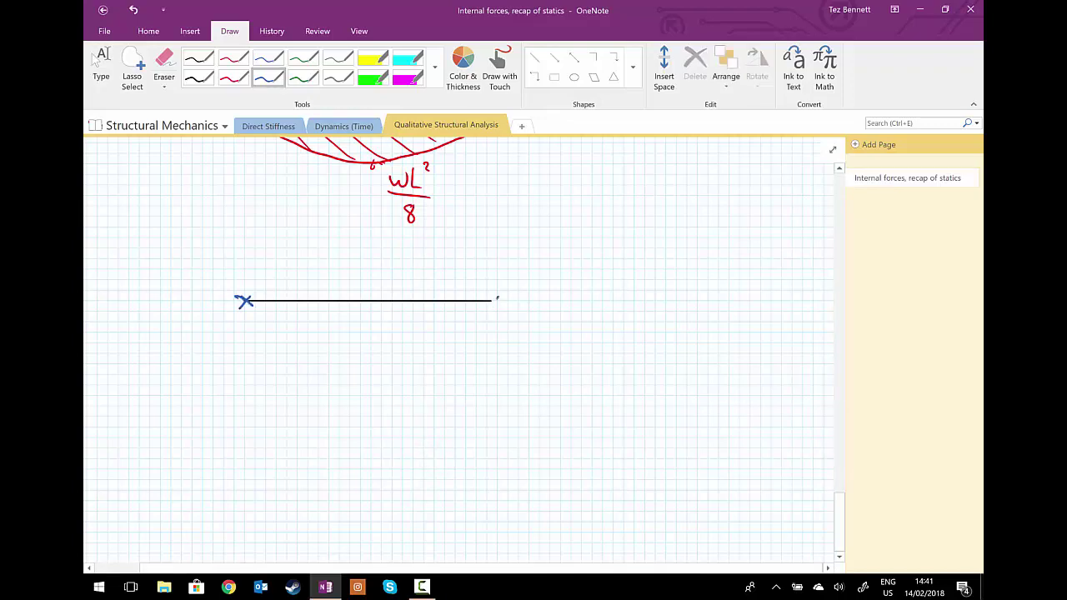
pyautogui.moveTo(484, 296); pyautogui.dragTo(499, 308)
pyautogui.moveTo(498, 296); pyautogui.dragTo(486, 309)
pyautogui.moveTo(361, 355); pyautogui.dragTo(376, 367)
pyautogui.moveTo(374, 354); pyautogui.dragTo(360, 367)
# Draw the blue sagging deflected curve from each support down through the midspan mark
pyautogui.moveTo(238, 297); pyautogui.dragTo(264, 316)
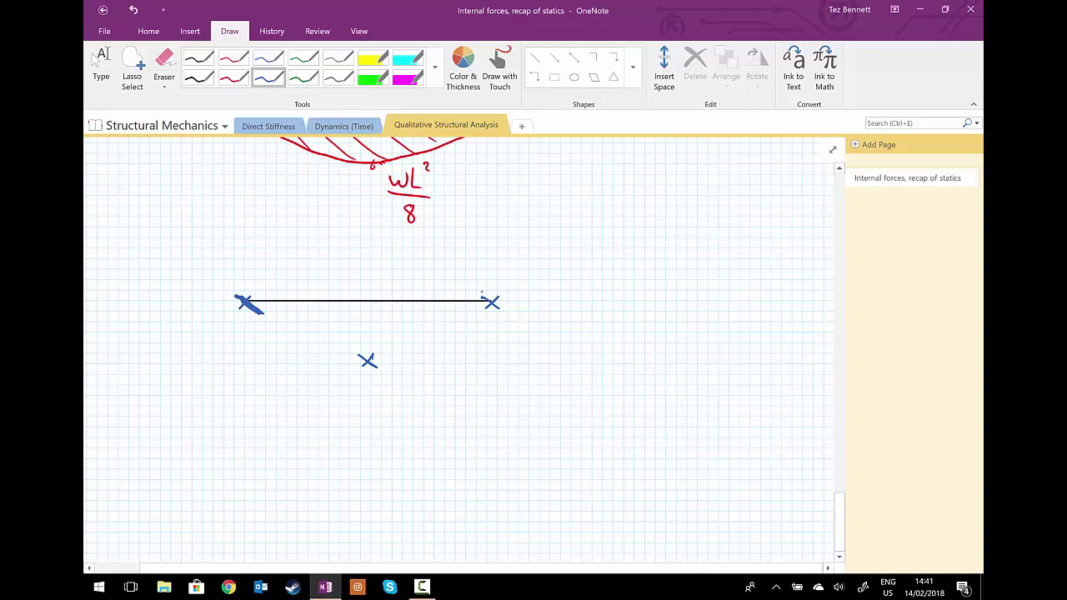
pyautogui.moveTo(497, 294); pyautogui.dragTo(475, 316)
pyautogui.moveTo(354, 358); pyautogui.dragTo(380, 362)
pyautogui.moveTo(355, 359); pyautogui.dragTo(242, 302)
pyautogui.moveTo(317, 342); pyautogui.dragTo(384, 360)
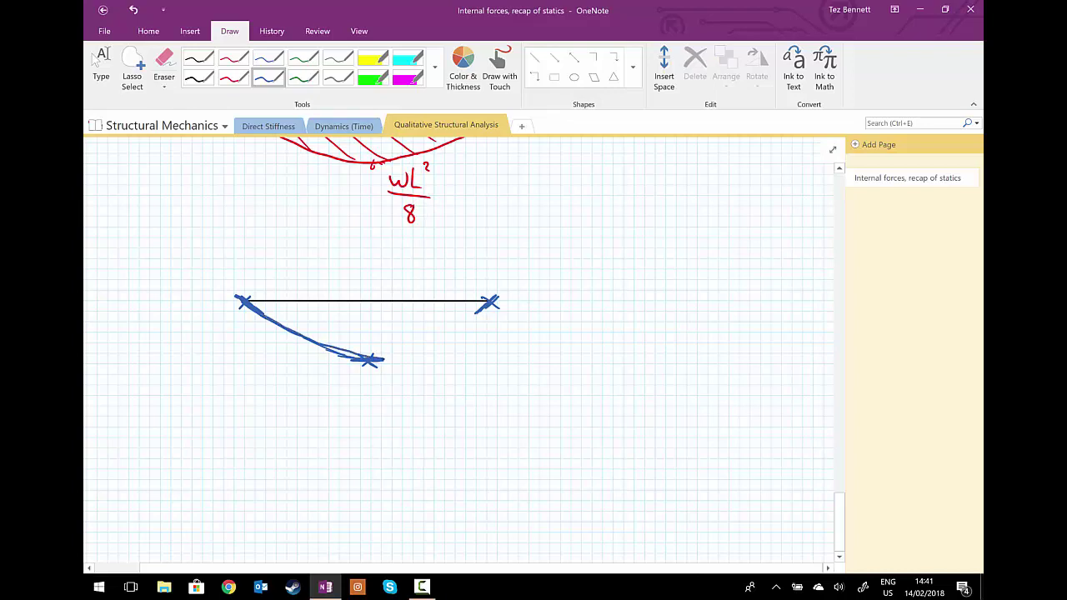
pyautogui.moveTo(477, 307)
pyautogui.mouseDown()
pyautogui.moveTo(438, 338)
pyautogui.moveTo(377, 358)
pyautogui.moveTo(298, 336)
pyautogui.mouseUp()
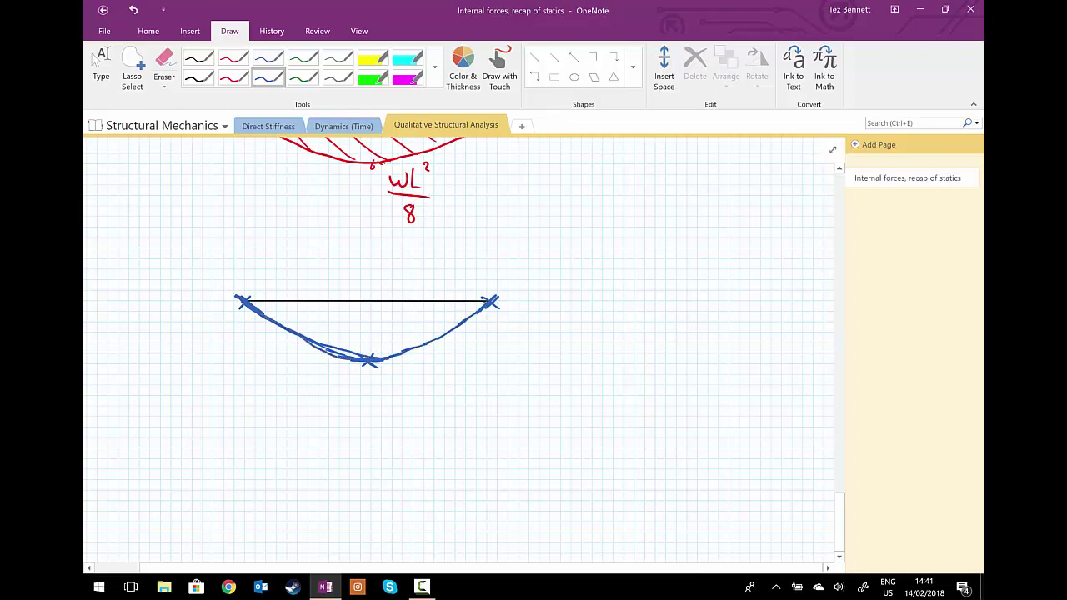